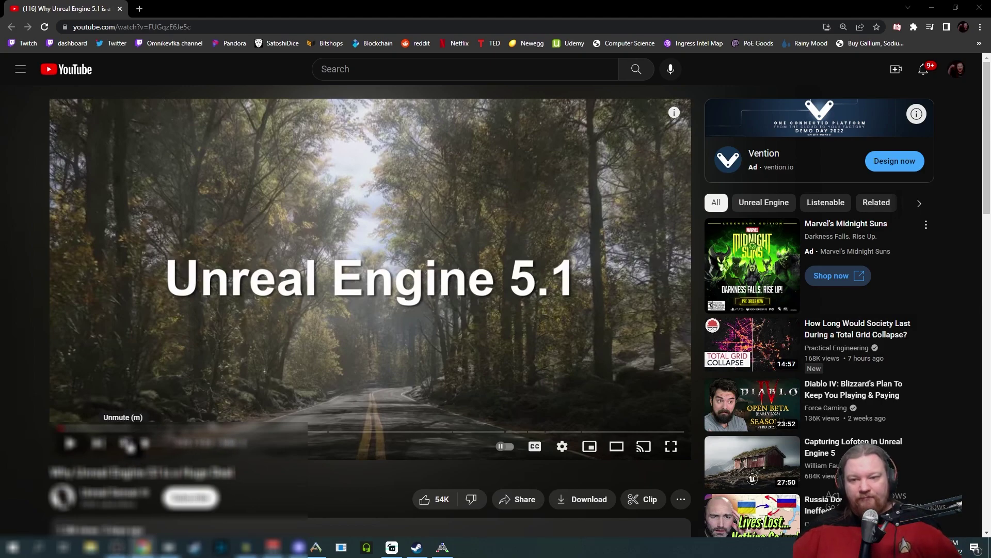
Scrub past the title card and switch the Unreal Engine 5.1 video to full screen
left_click_drag(63, 428, 64, 429)
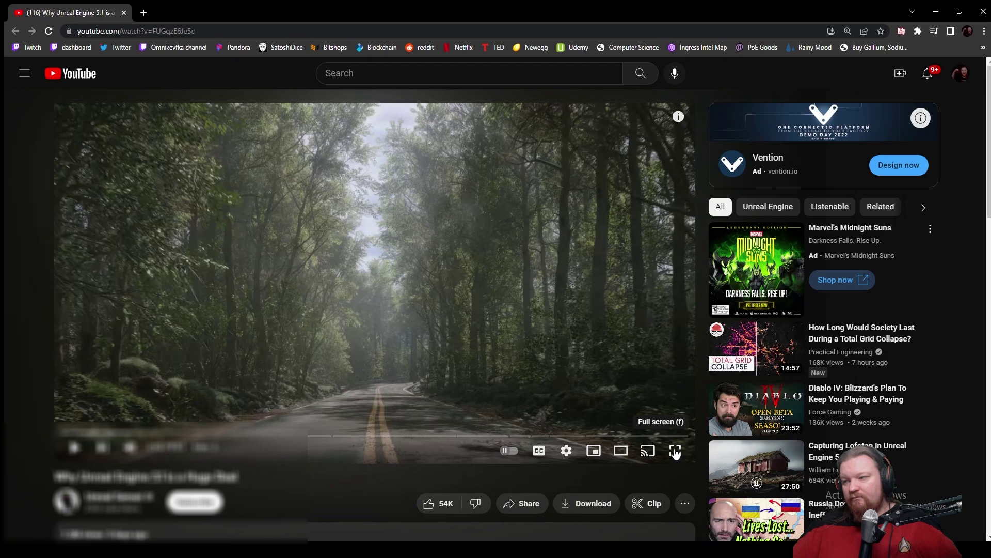
left_click(672, 447)
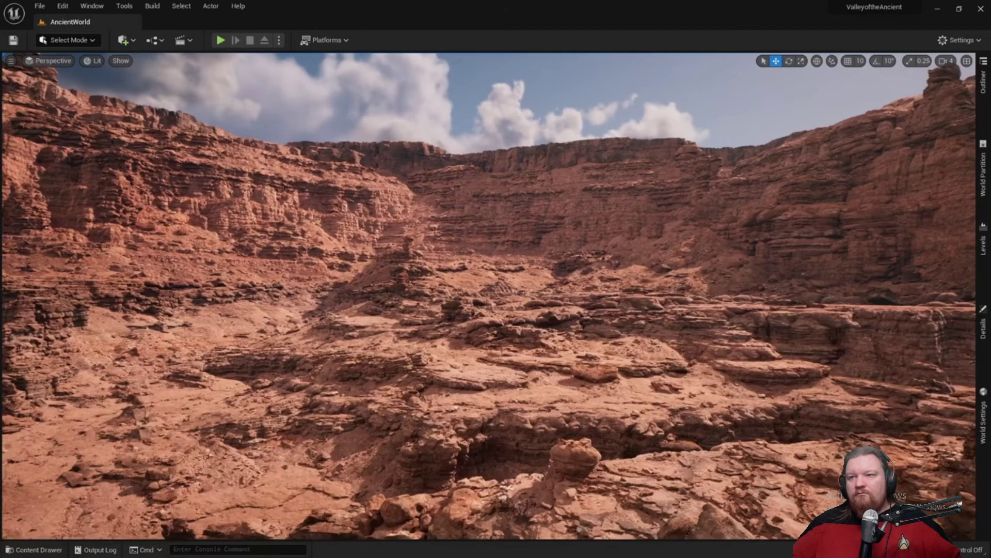
scroll(571, 316, "up", 2)
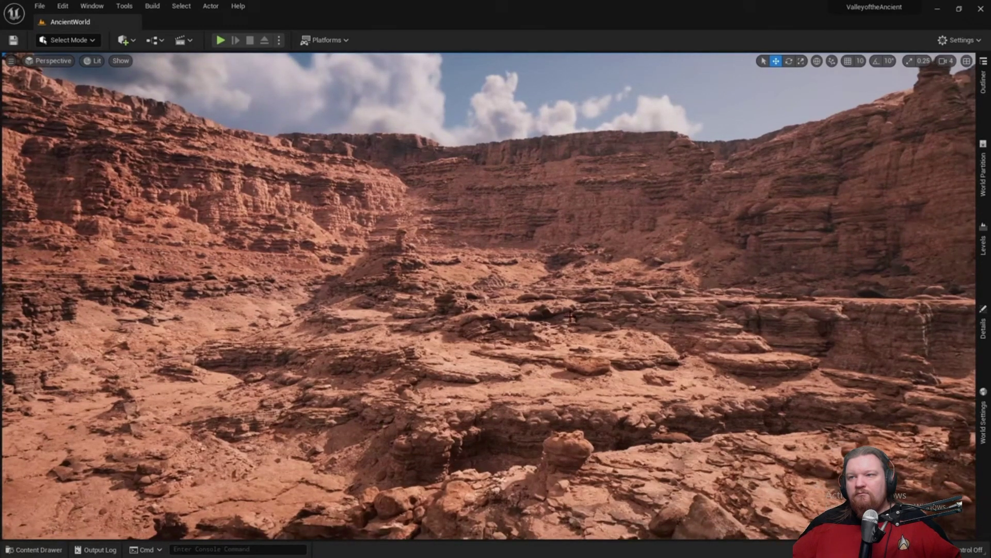
left_click(89, 61)
mouse_move(147, 216)
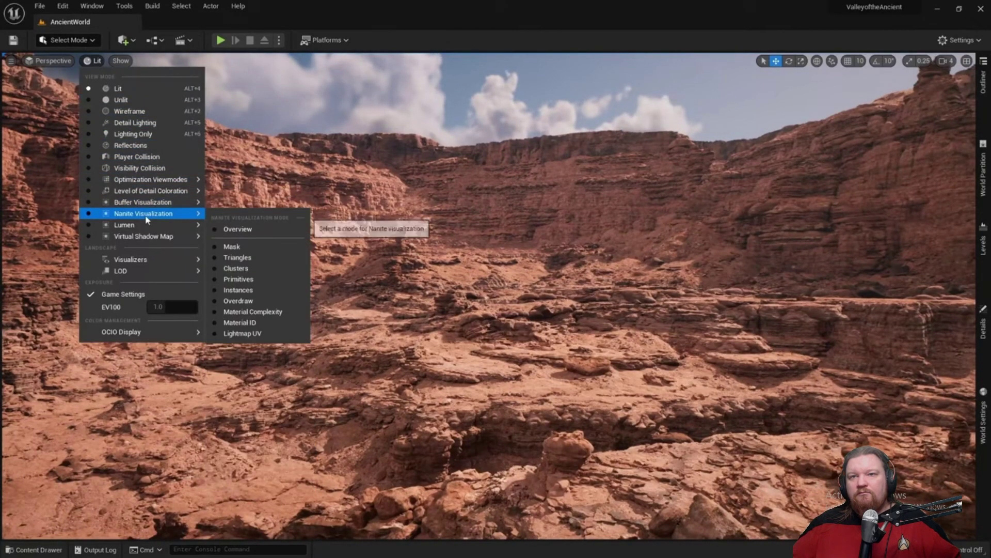
left_click(245, 259)
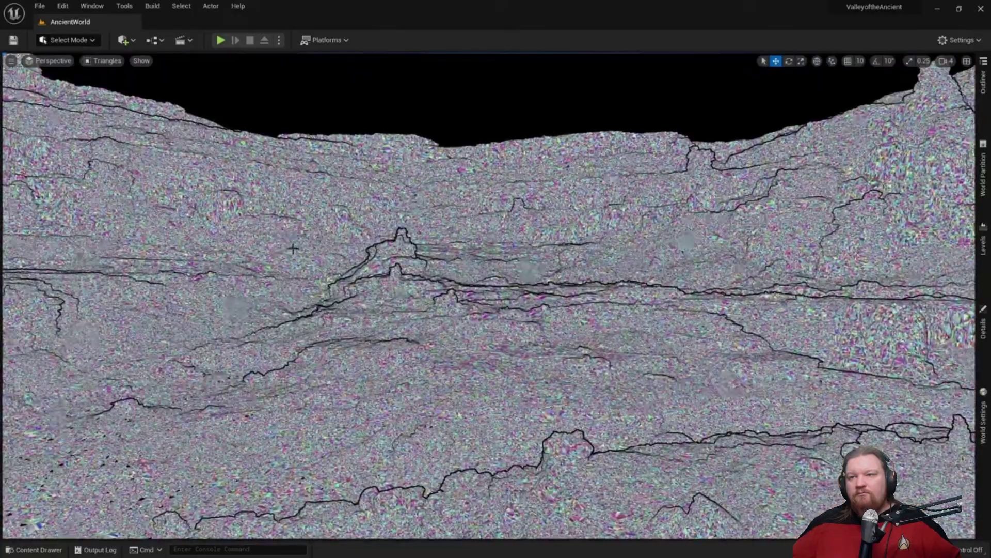
scroll(284, 241, "up", 10)
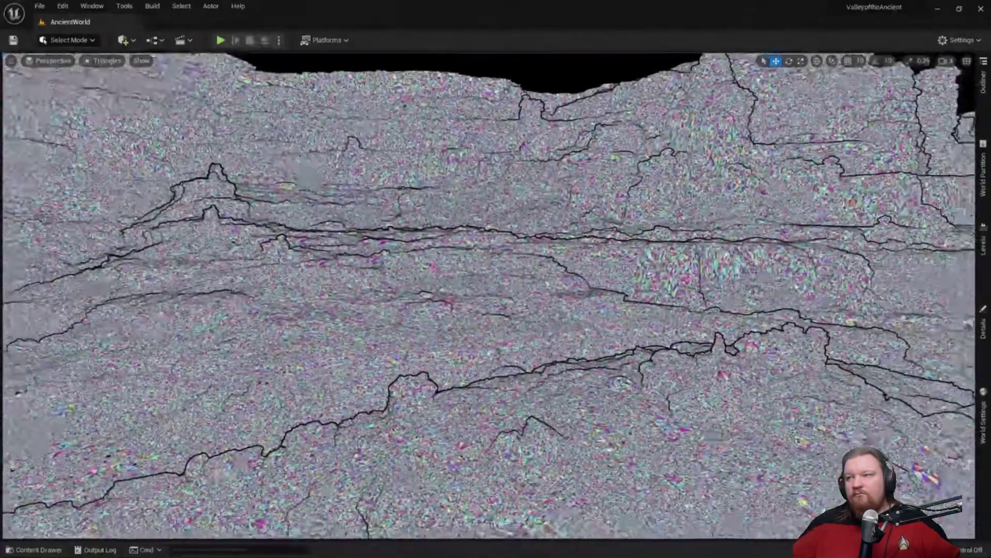
scroll(284, 241, "down", 10)
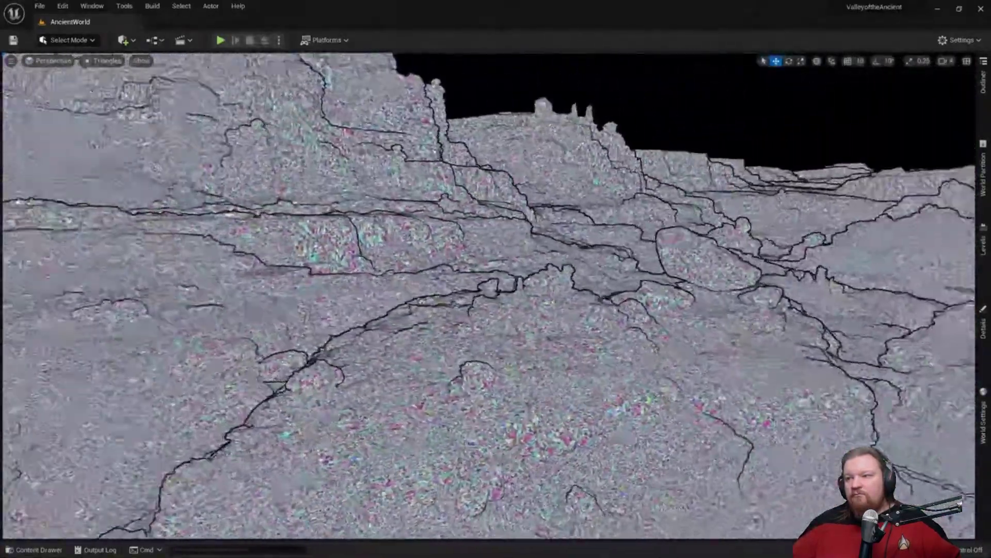
scroll(496, 294, "up", 5)
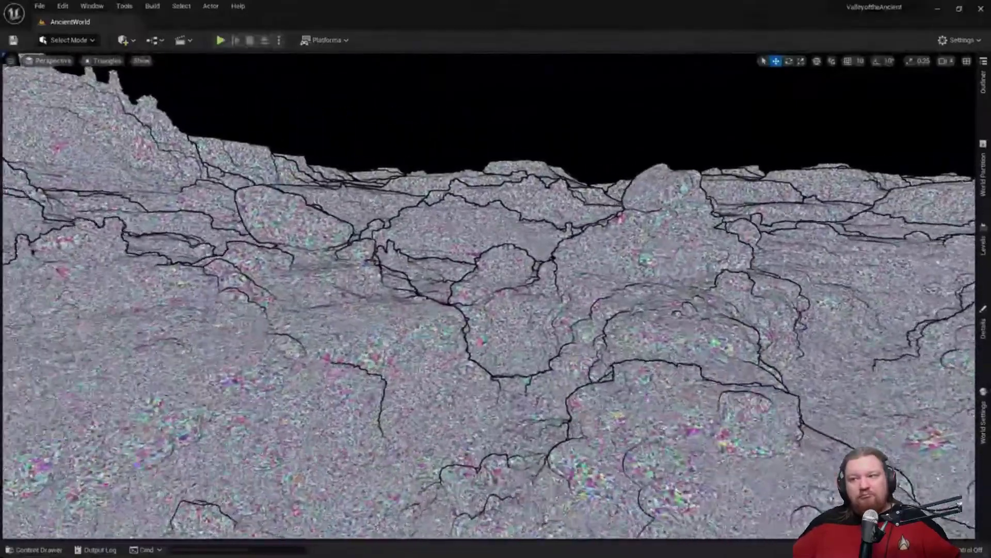
scroll(286, 244, "up", 5)
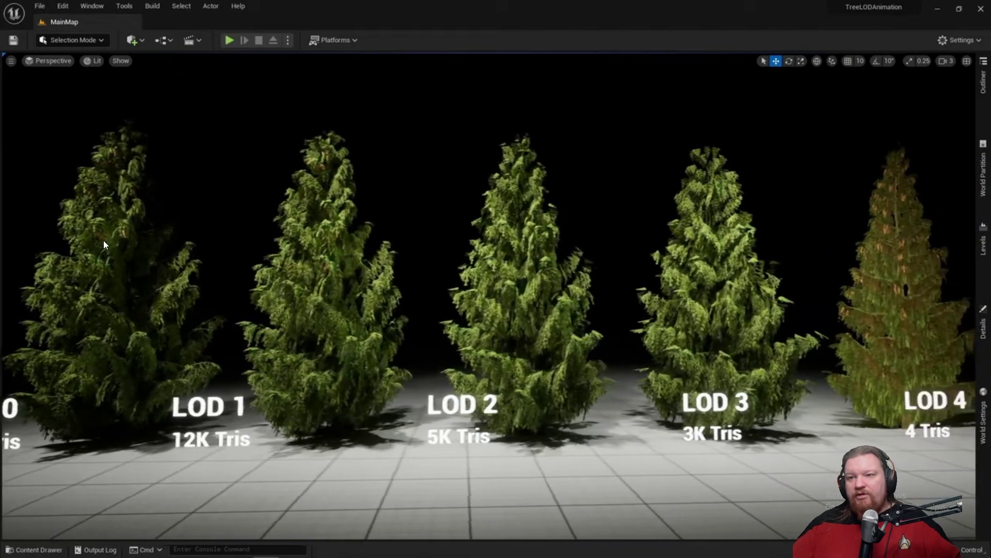
left_click(376, 311)
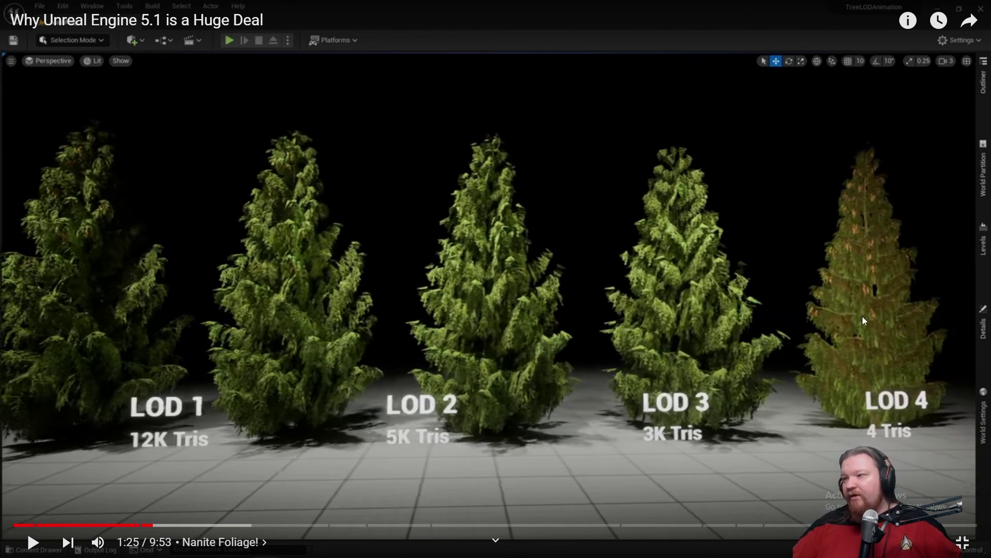
left_click(401, 346)
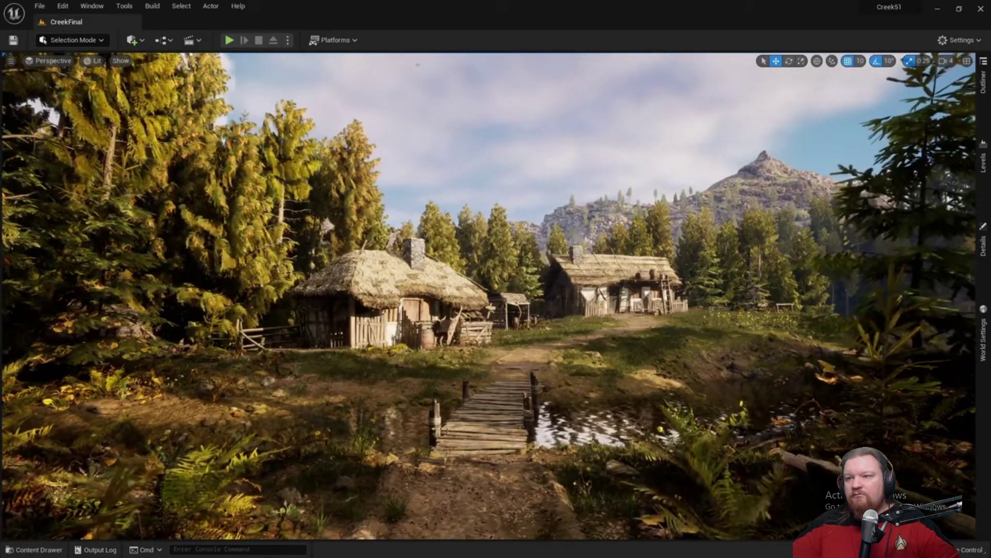
key("ctrl+space")
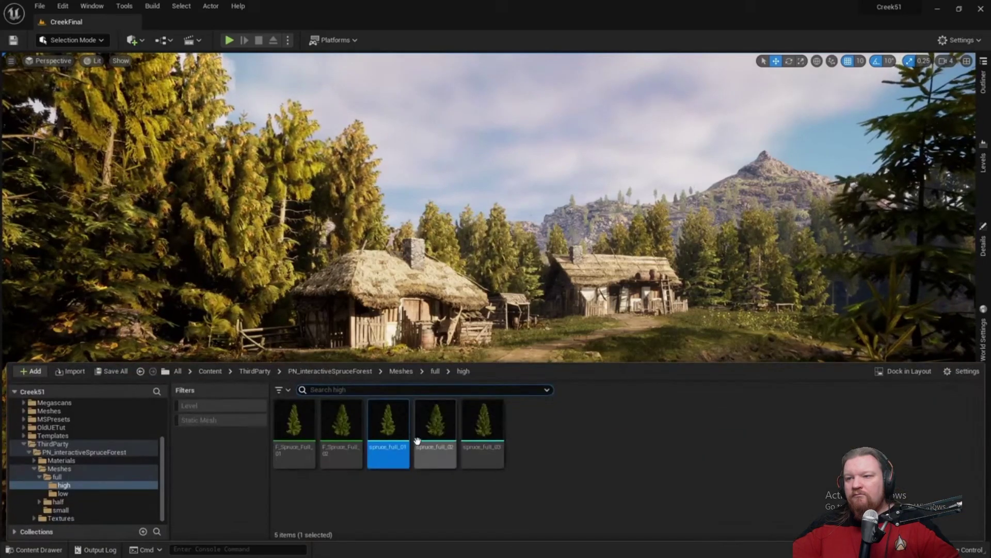
double_click(399, 427)
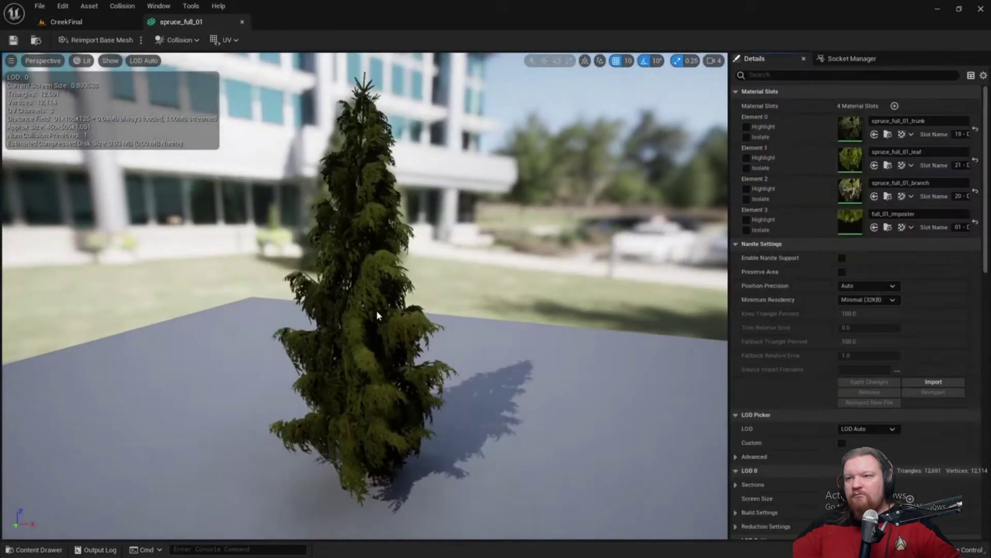
left_click(842, 257)
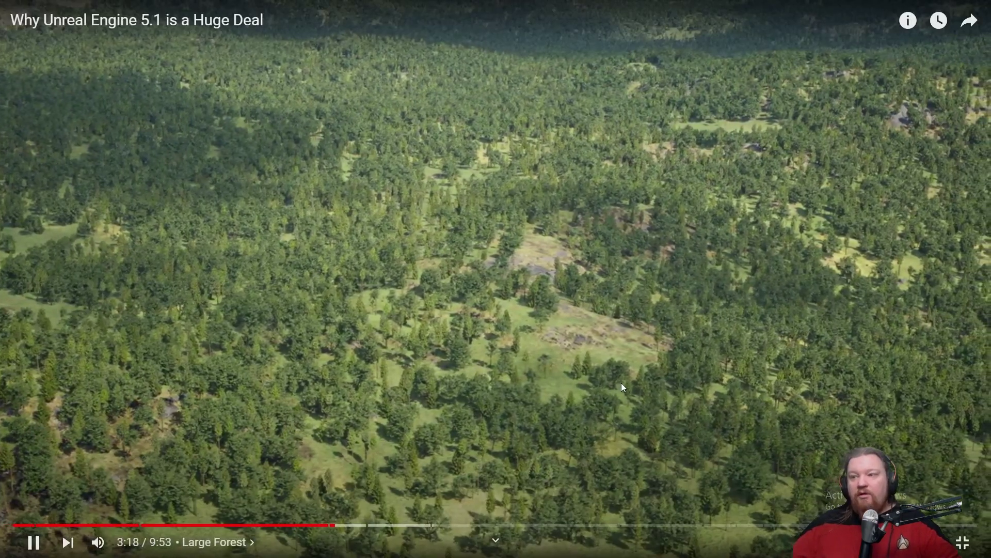
left_click(621, 382)
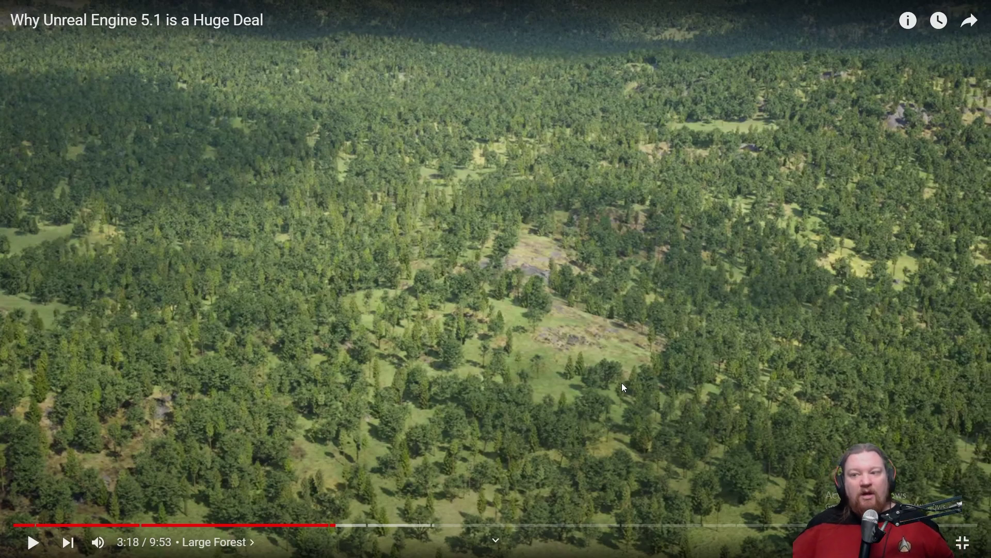
left_click(522, 323)
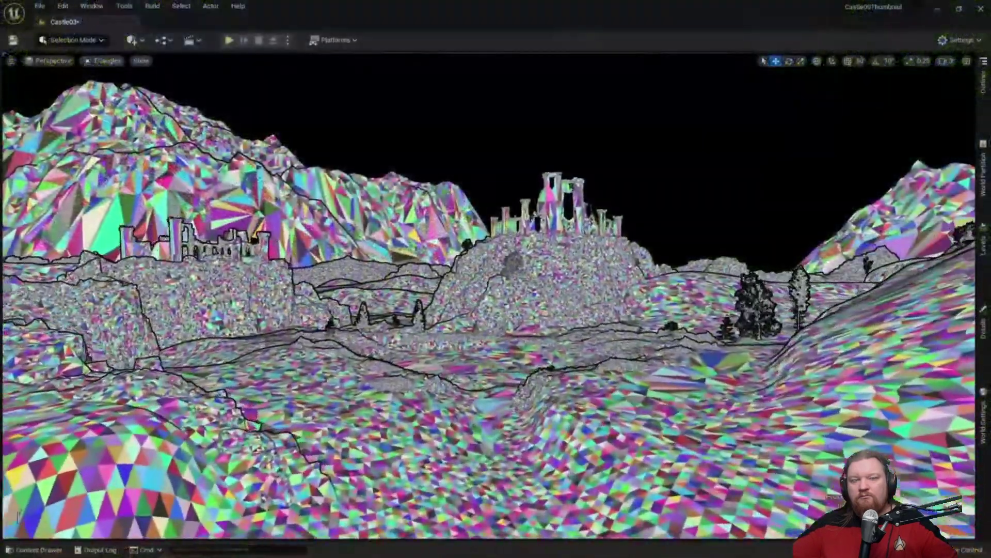
Scroll up during the Nanite triangle-view flythrough toward the castle on the hill
scroll(496, 294, "up", 5)
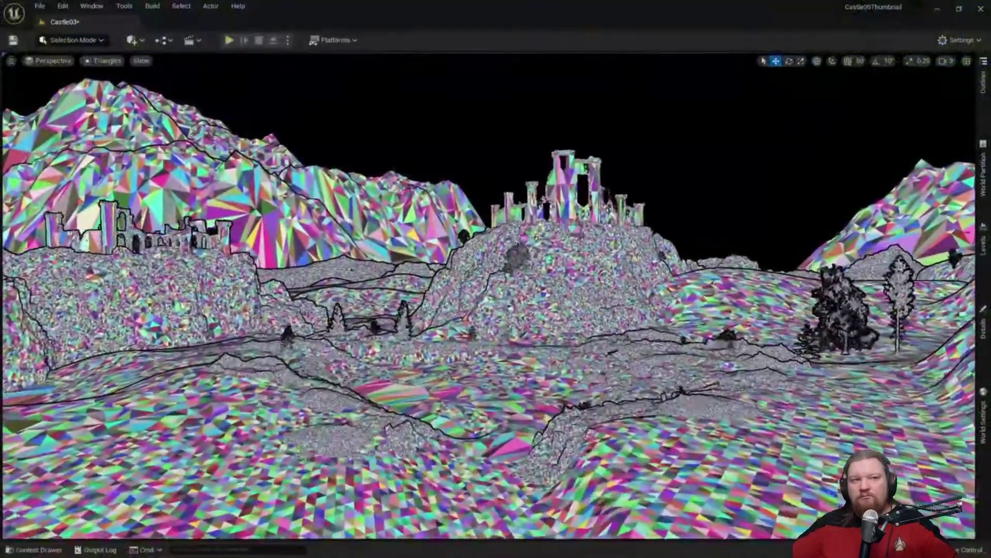
scroll(496, 294, "up", 5)
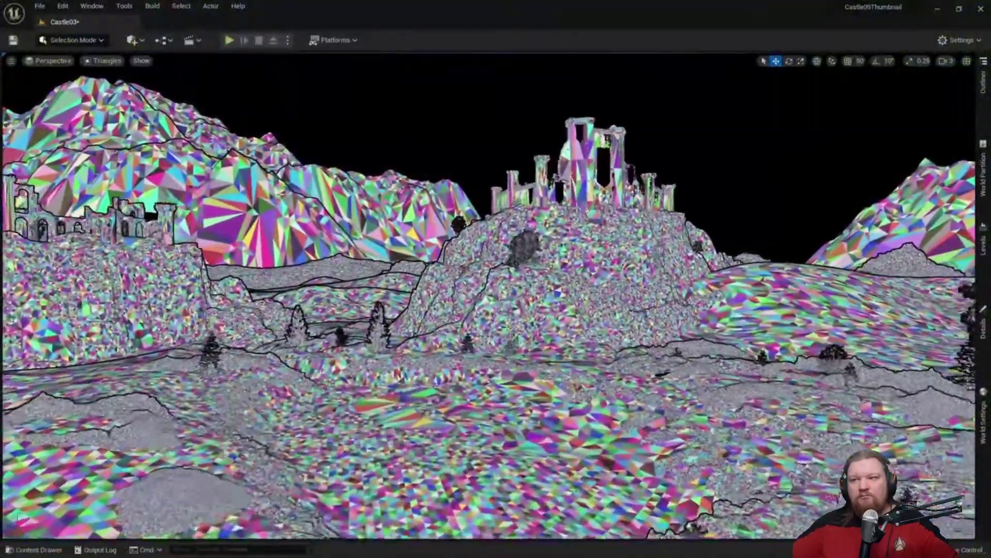
scroll(496, 295, "up", 5)
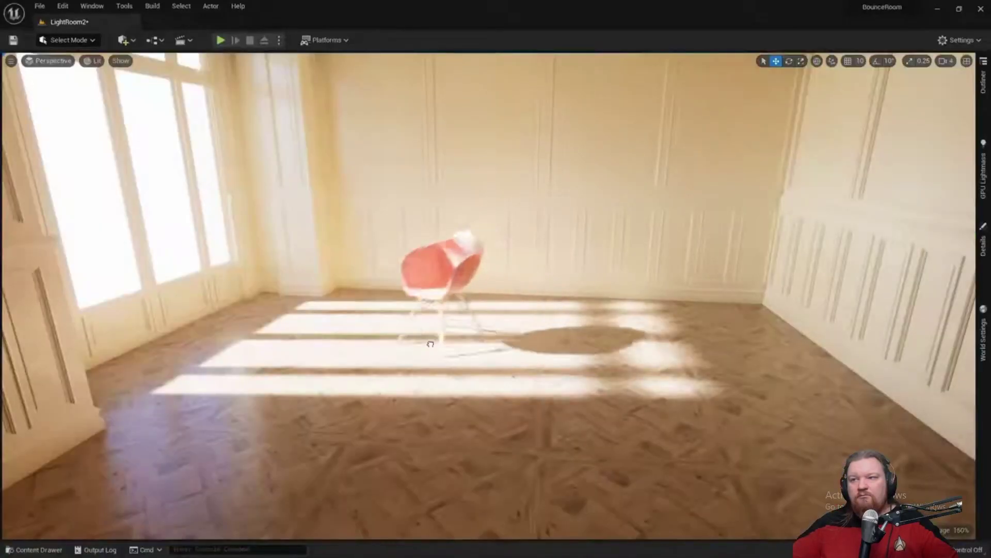
Scale the white box up to block the window light, then move it left to restore it
right_click_drag(487, 376, 255, 176)
left_click(124, 39)
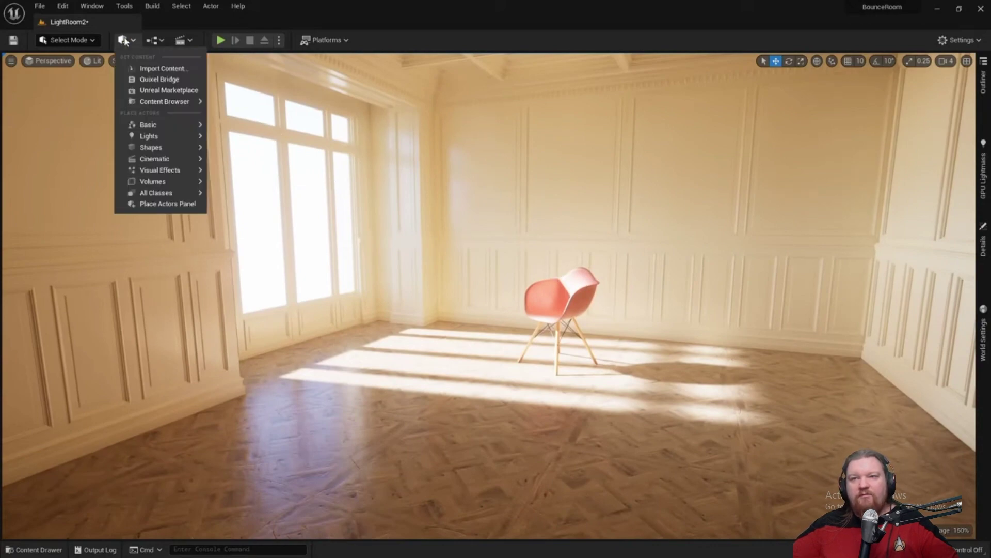
left_click_drag(259, 151, 360, 350)
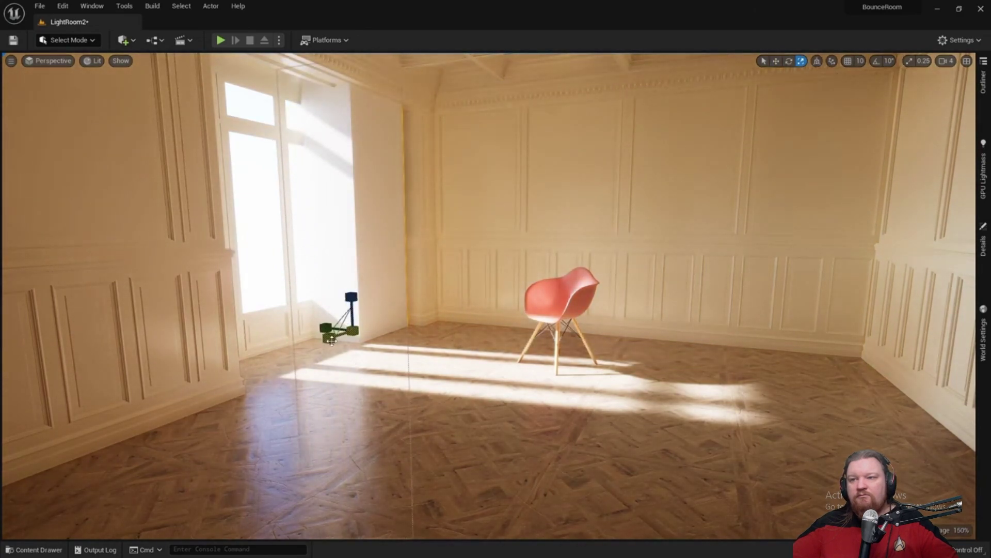
left_click_drag(344, 331, 383, 289)
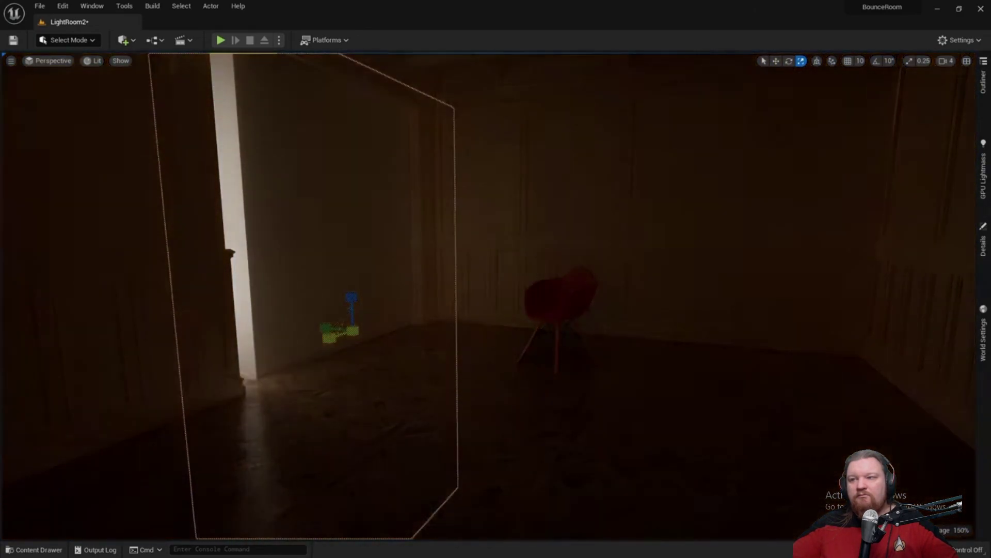
key("w")
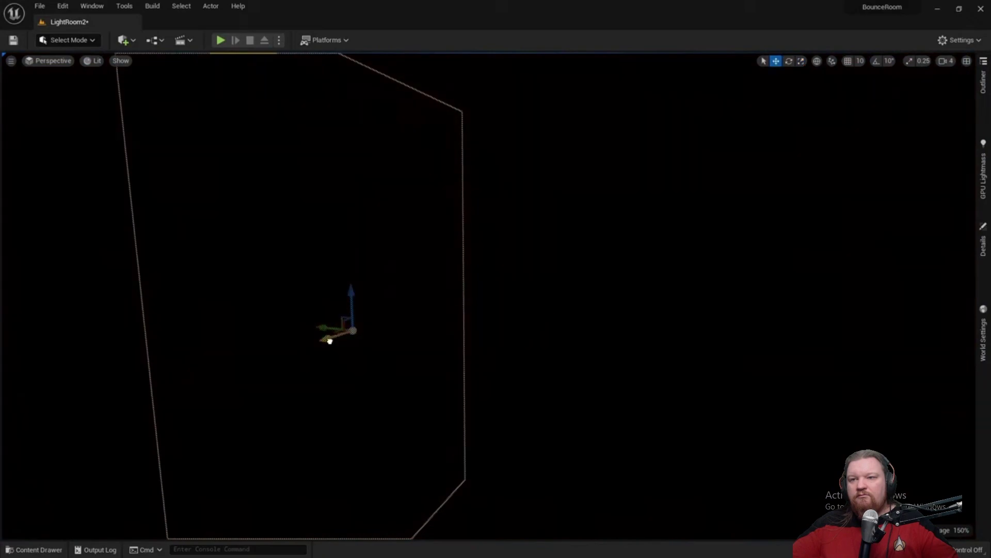
left_click_drag(330, 341, 33, 376)
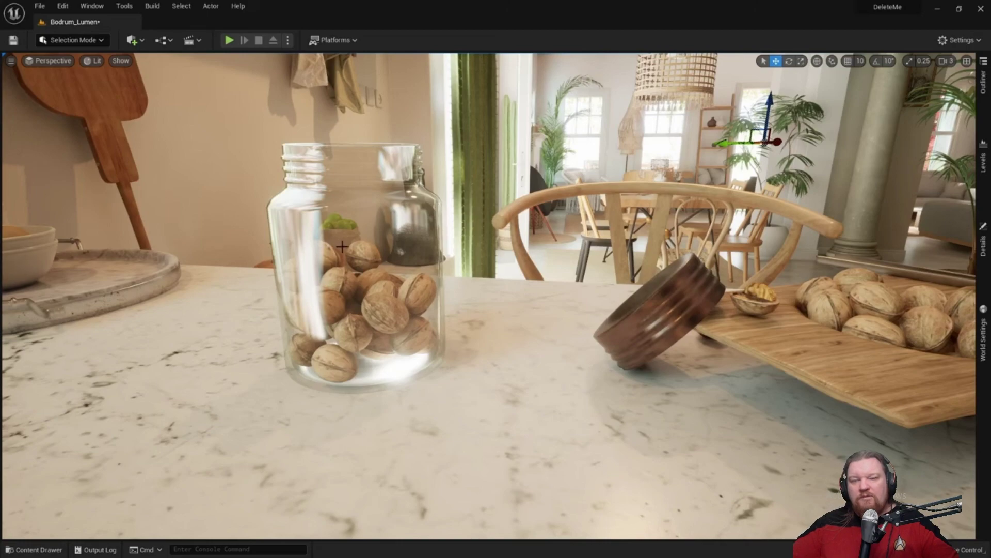
Enable High Quality Translucency Reflections under Lumen Reflections, then fly the camera to the kitchen cabinets
left_click(984, 245)
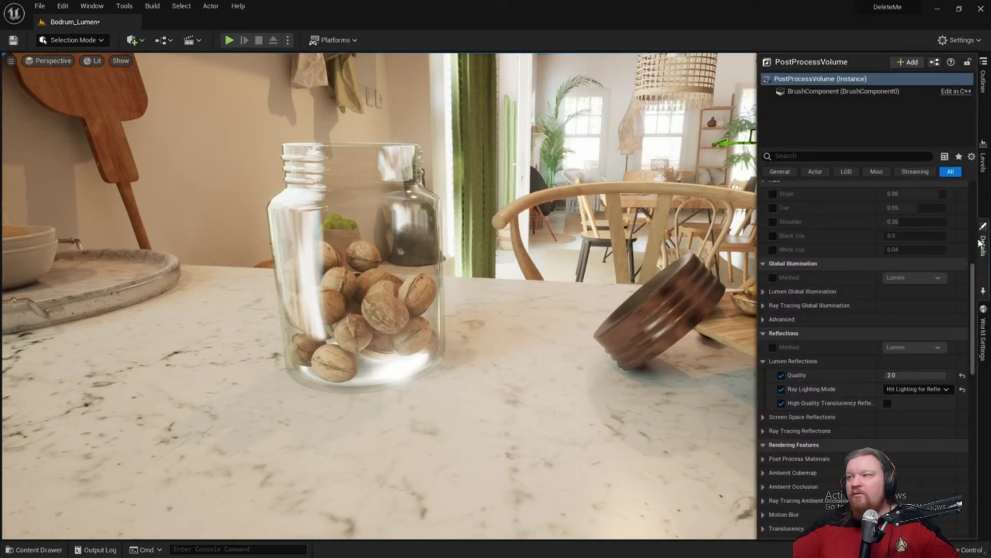
left_click(764, 361)
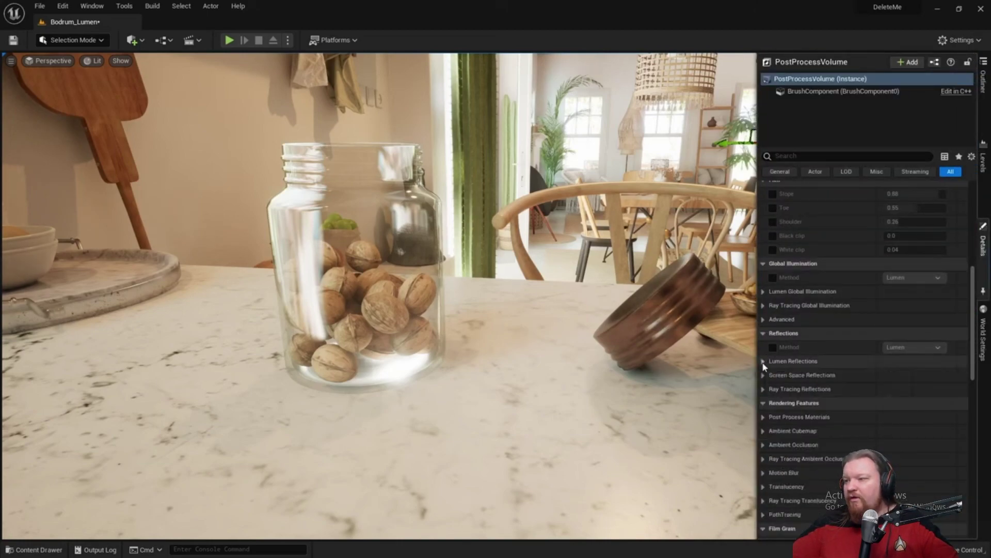
left_click(763, 362)
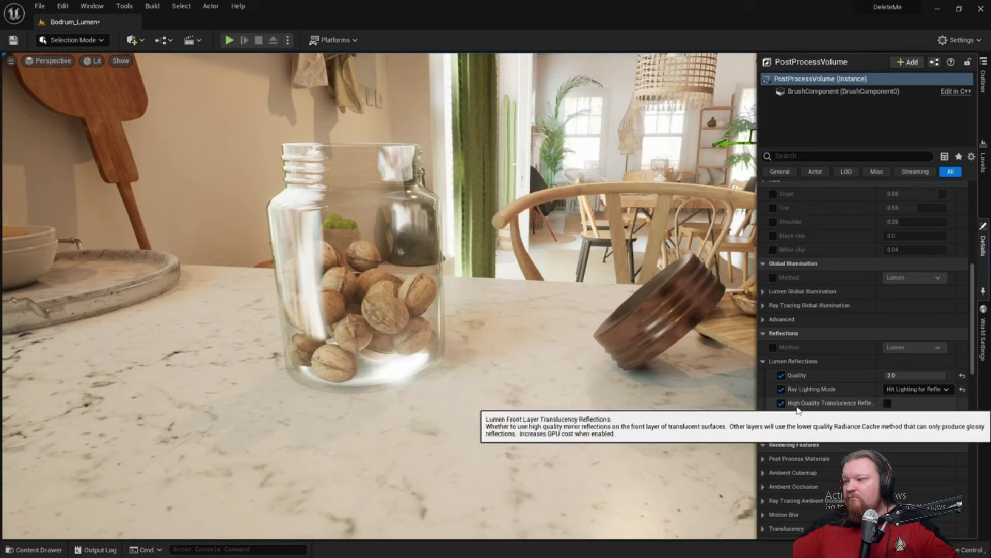
left_click(888, 403)
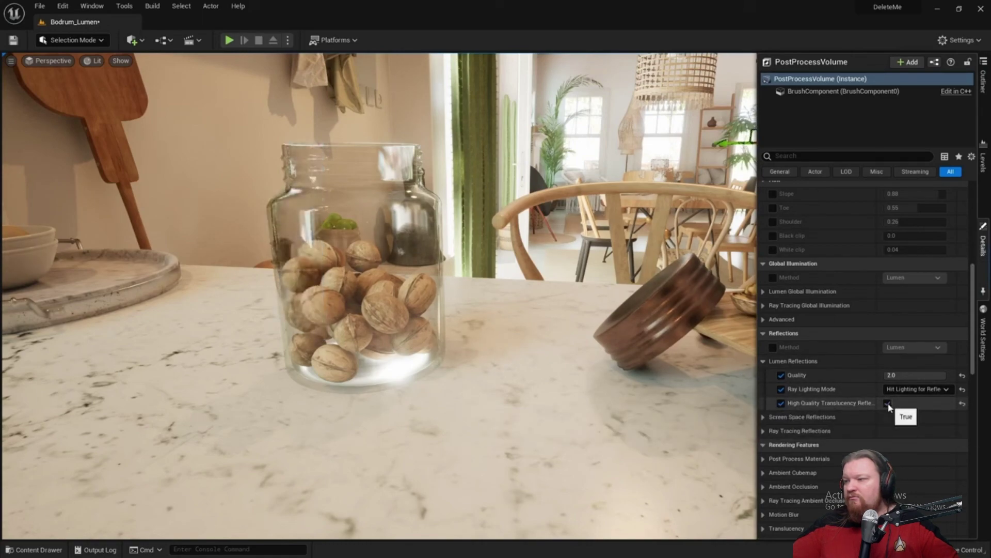
left_click(982, 226)
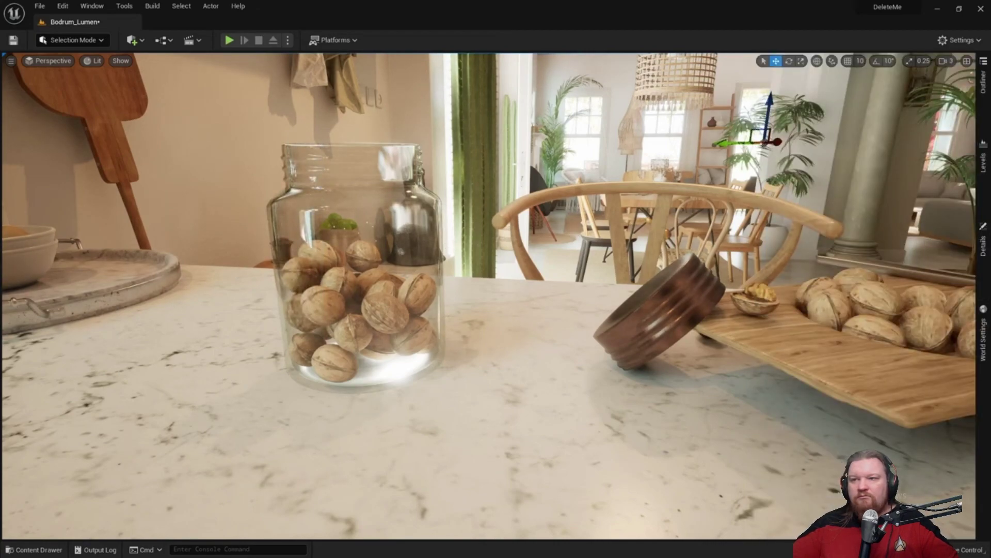
right_click_drag(496, 295, 496, 294)
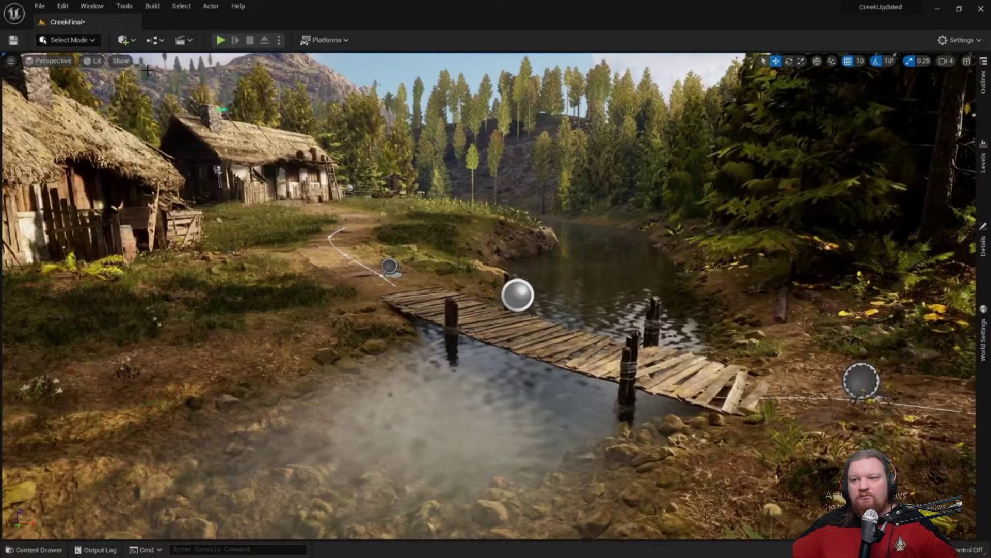
Place an Exponential Height Fog, scale its volume, view up the creek, and check post process settings
left_click(123, 40)
mouse_move(168, 165)
left_click(266, 212)
right_click_drag(376, 368, 376, 475)
key("r")
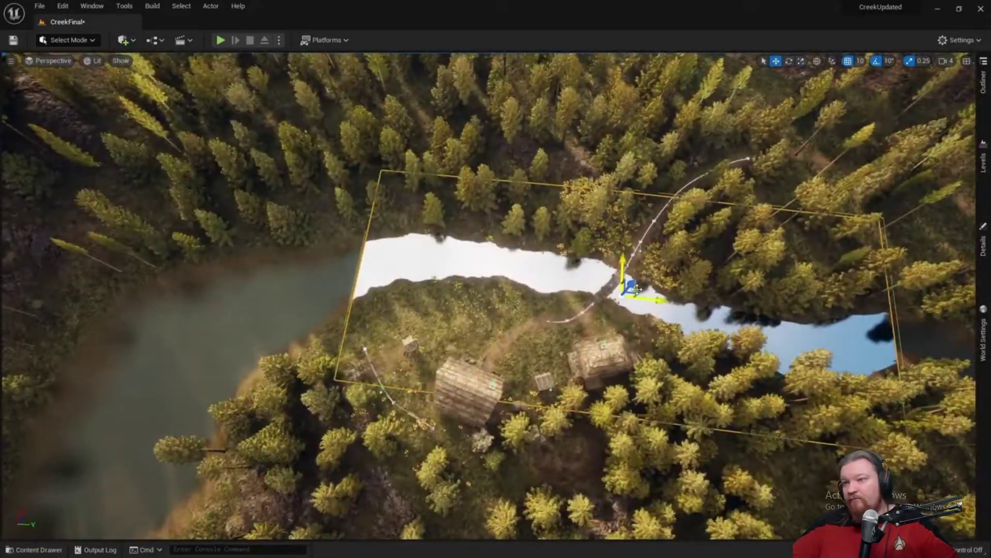
right_click_drag(636, 290, 514, 248)
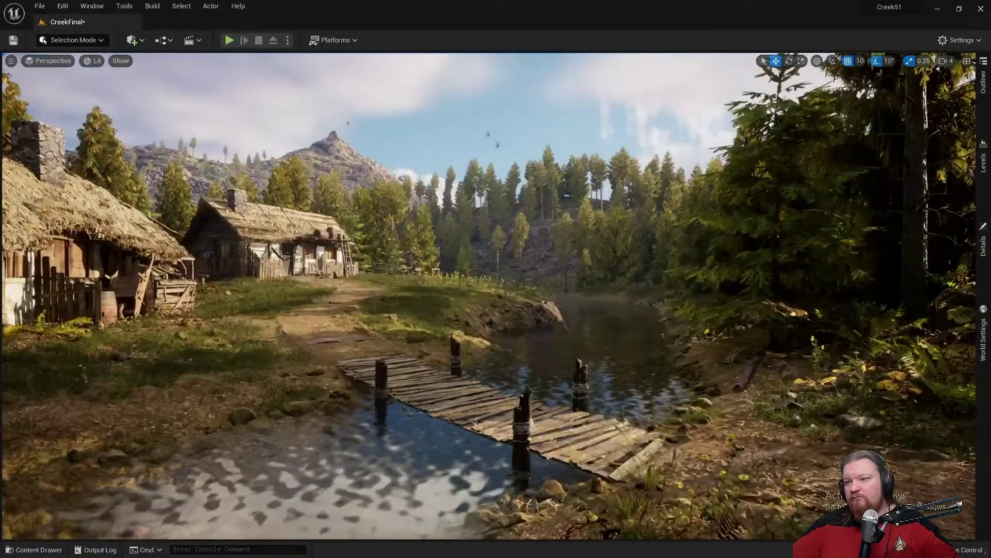
left_click(983, 242)
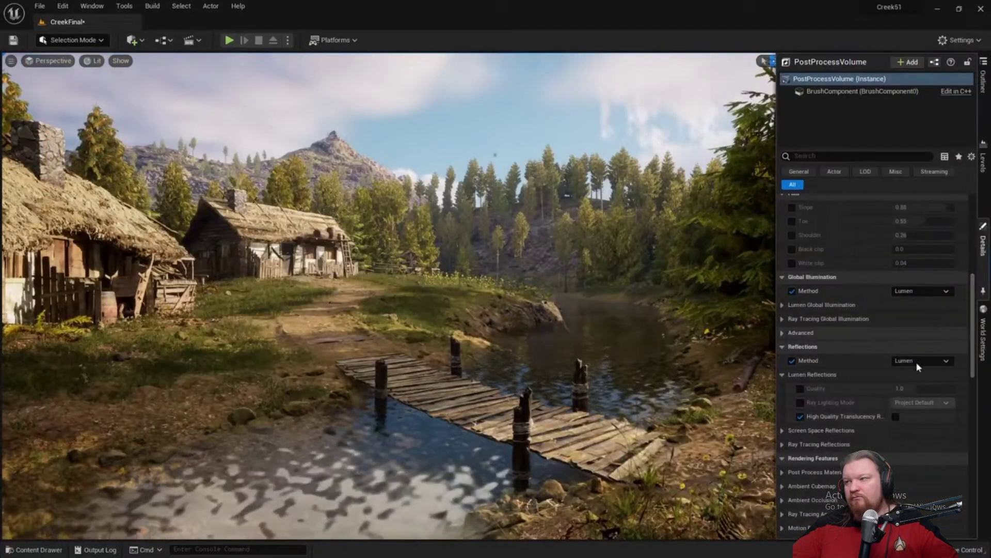
left_click(983, 242)
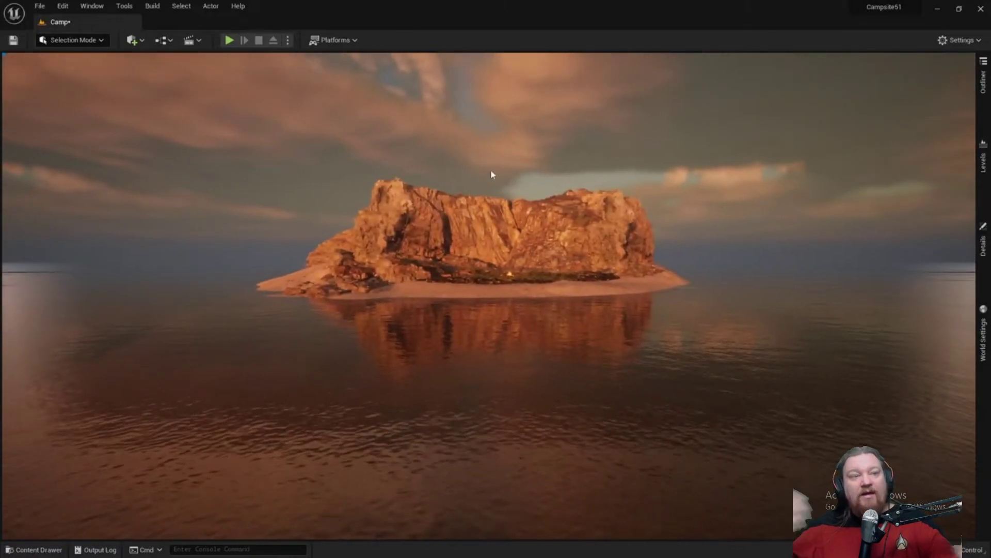
Open the PostProcessVolume's Details while the sunset rock island scene plays
left_click(982, 240)
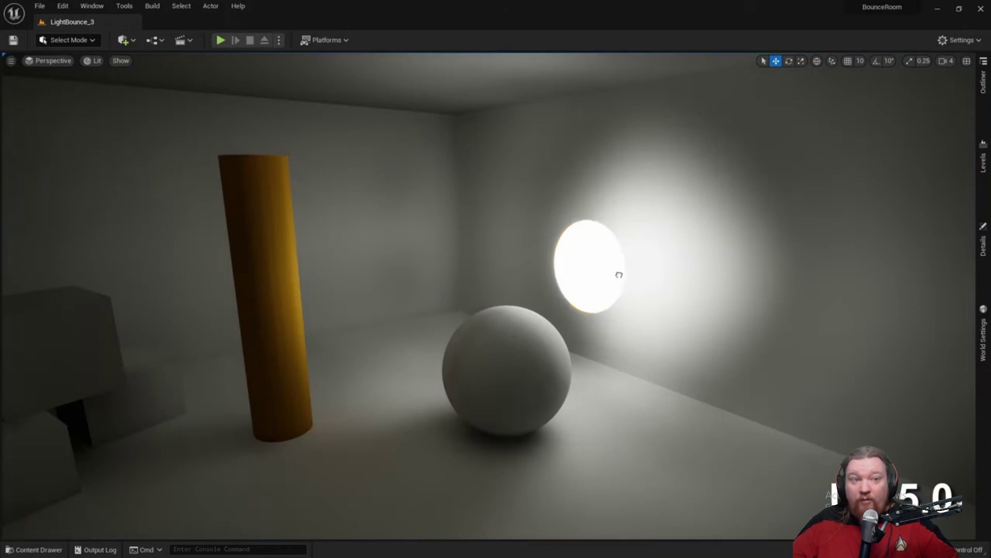
Drag the bright light disc left and up the wall toward the corner
left_click_drag(620, 274, 788, 283)
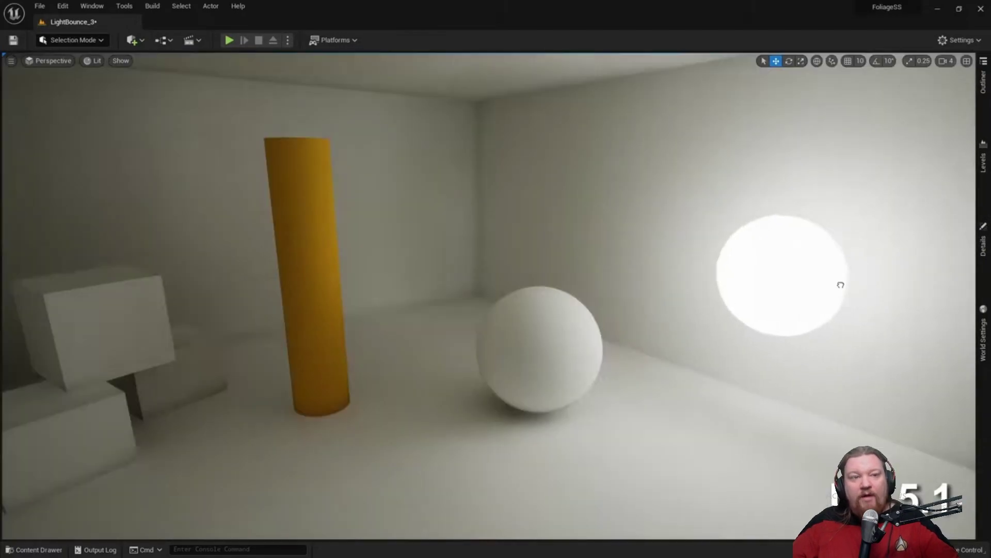
left_click_drag(841, 284, 659, 254)
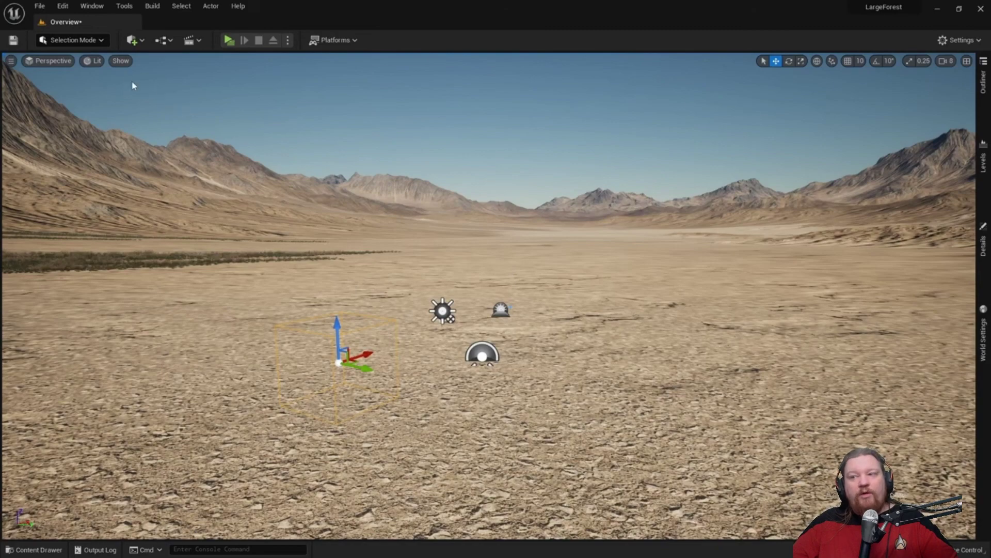
Render the desert in Path Tracing mode, check its post process settings, and drag a material onto the apartment floor
left_click(93, 61)
left_click(111, 188)
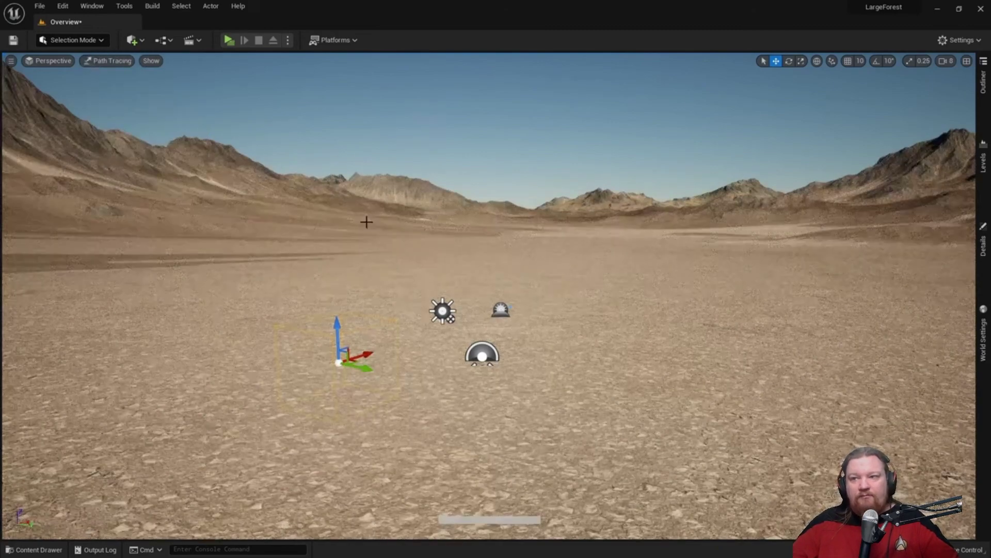
left_click(982, 240)
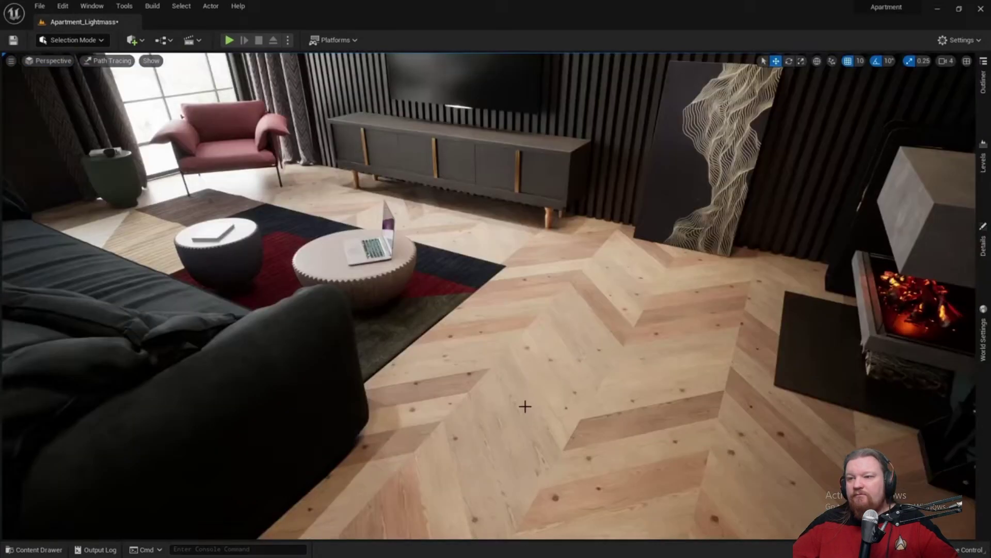
key("ctrl+space")
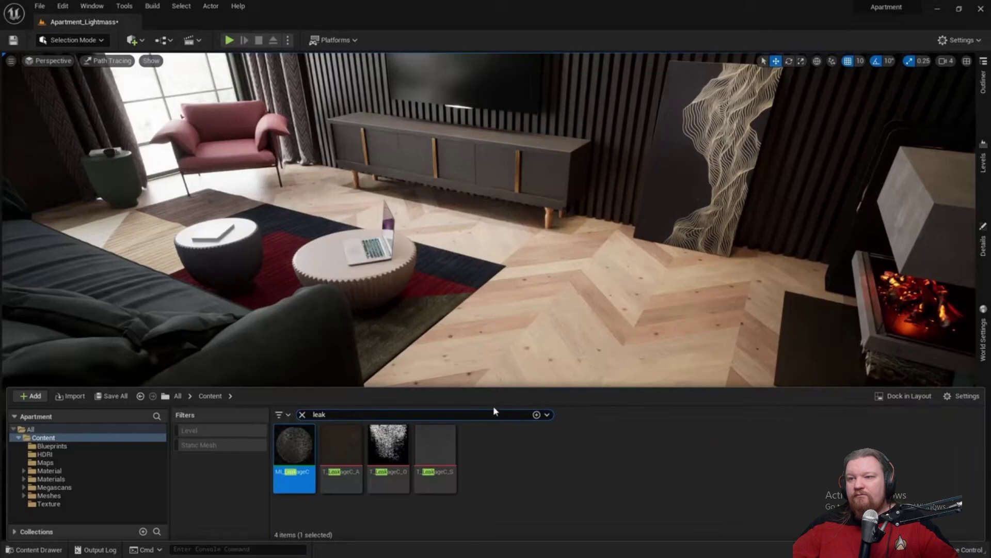
left_click_drag(292, 467, 494, 325)
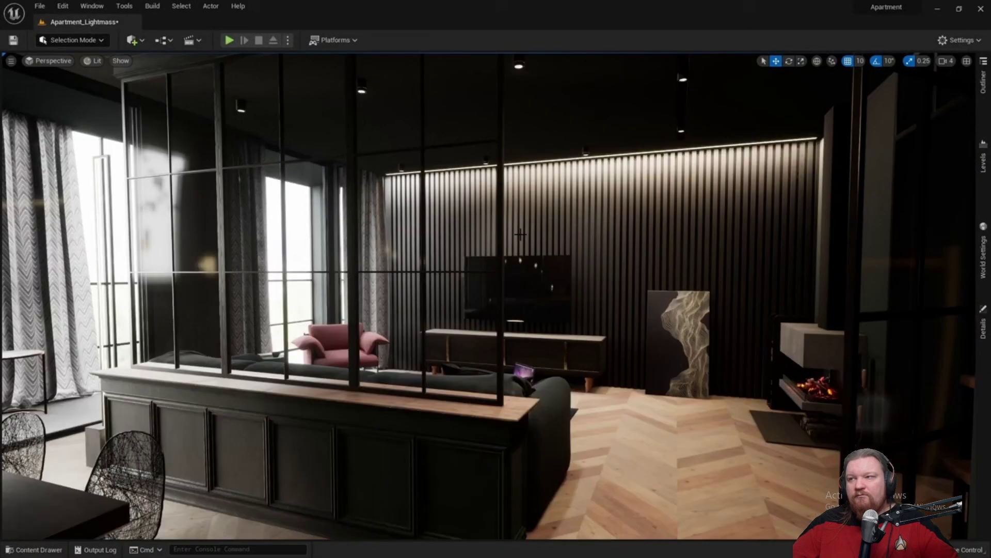
Open the GPU Lightmass settings from the lighting build options and adjust its panel
left_click(153, 6)
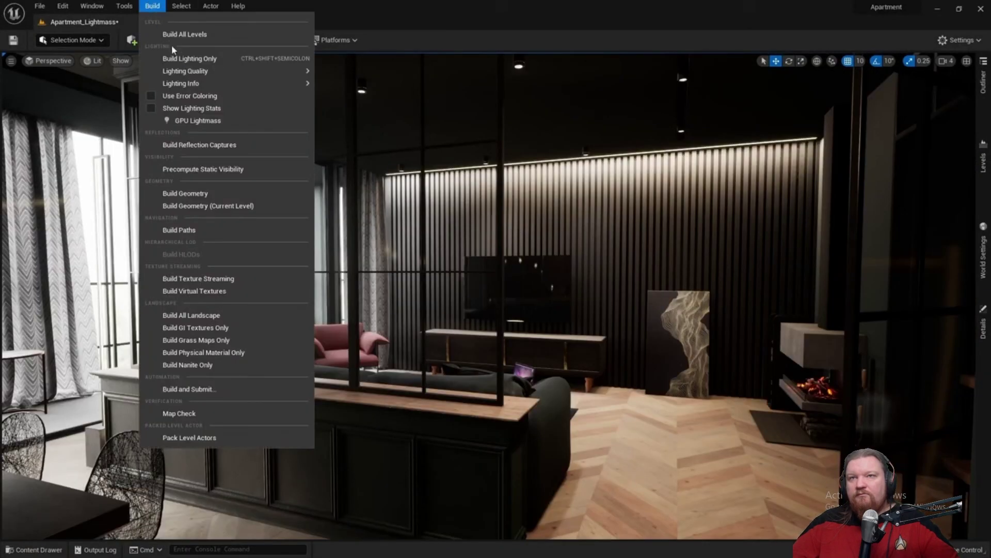
left_click(198, 121)
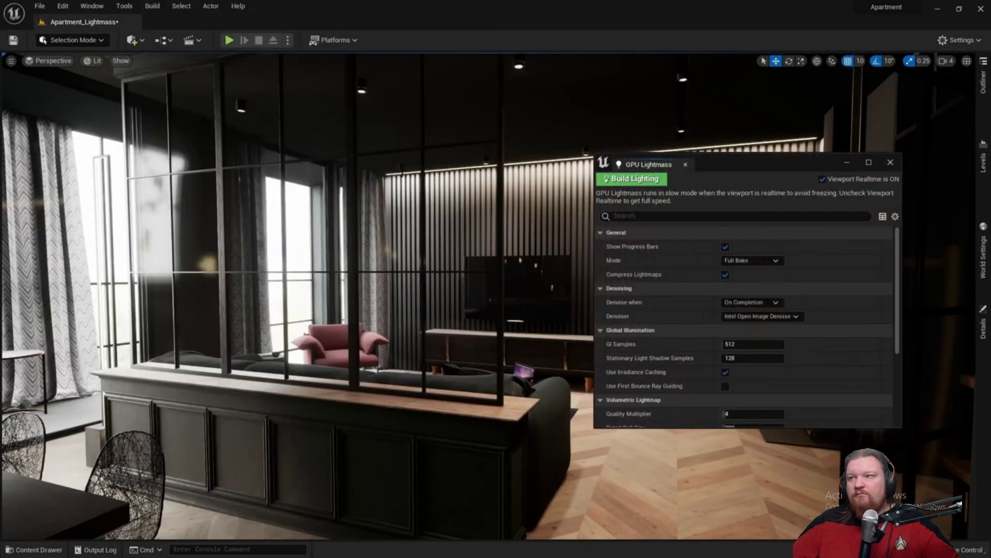
left_click(639, 179)
left_click_drag(723, 154, 984, 194)
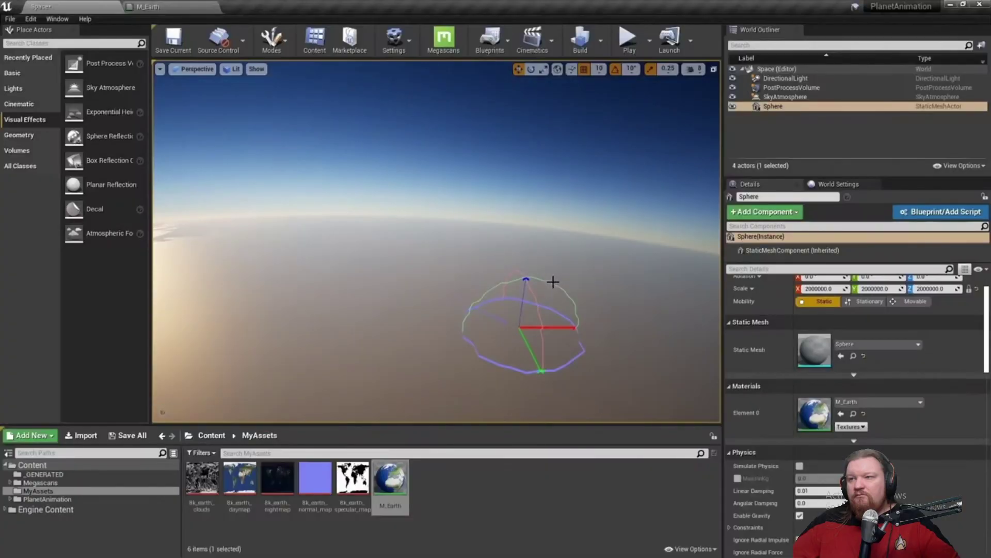
Rotate the sunlight with Ctrl+L until Earth's lit side shows Europe and Africa
key("ctrl+l")
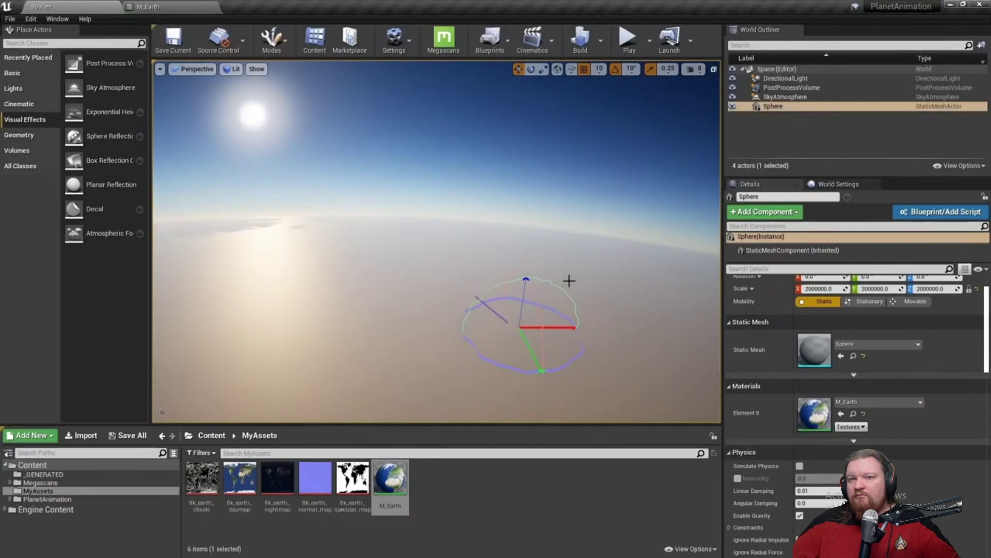
key("ctrl+l")
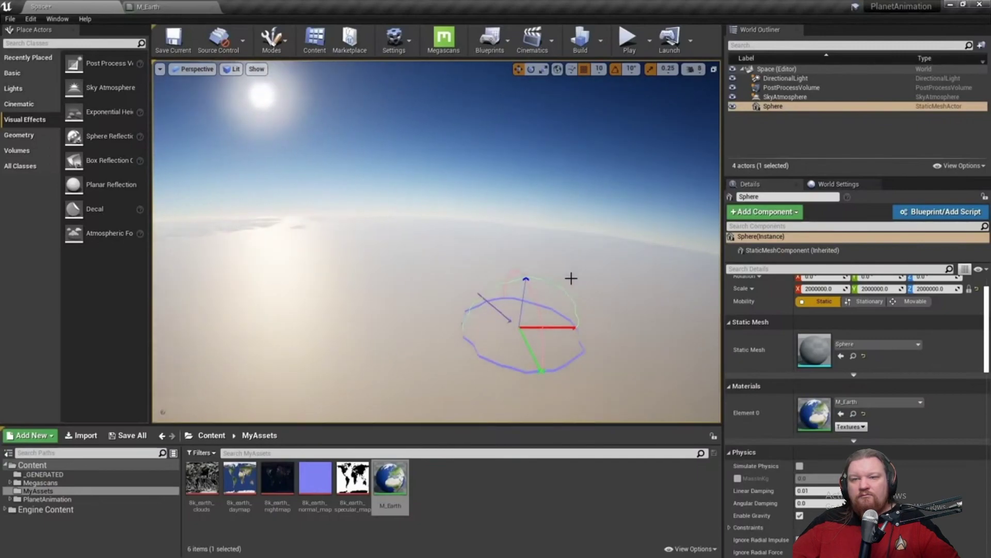
key("ctrl+l")
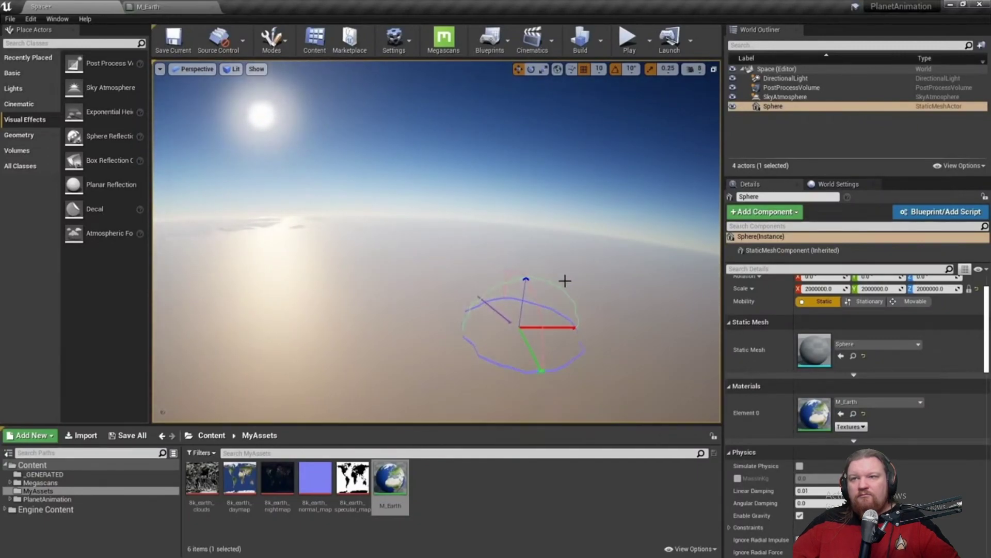
key("ctrl+l")
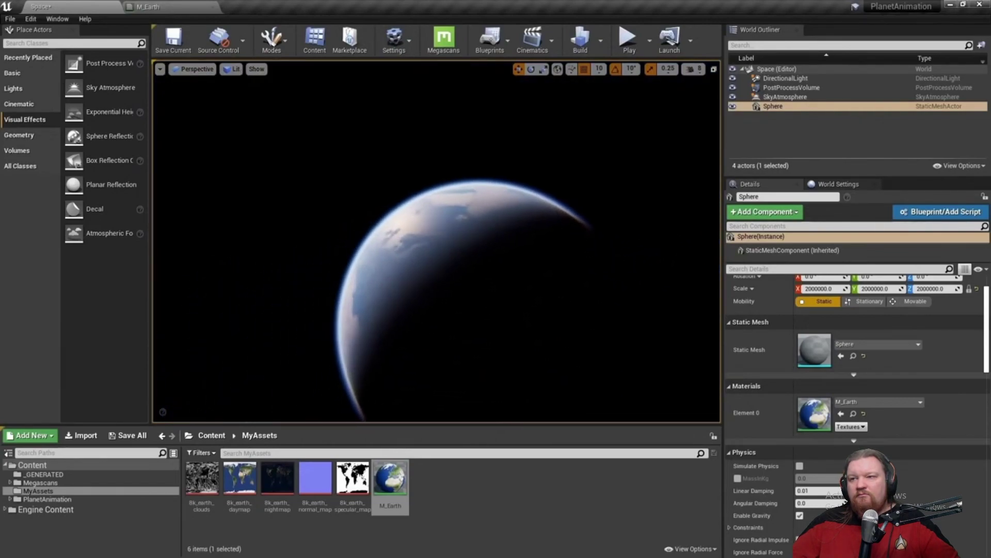
key("ctrl+l")
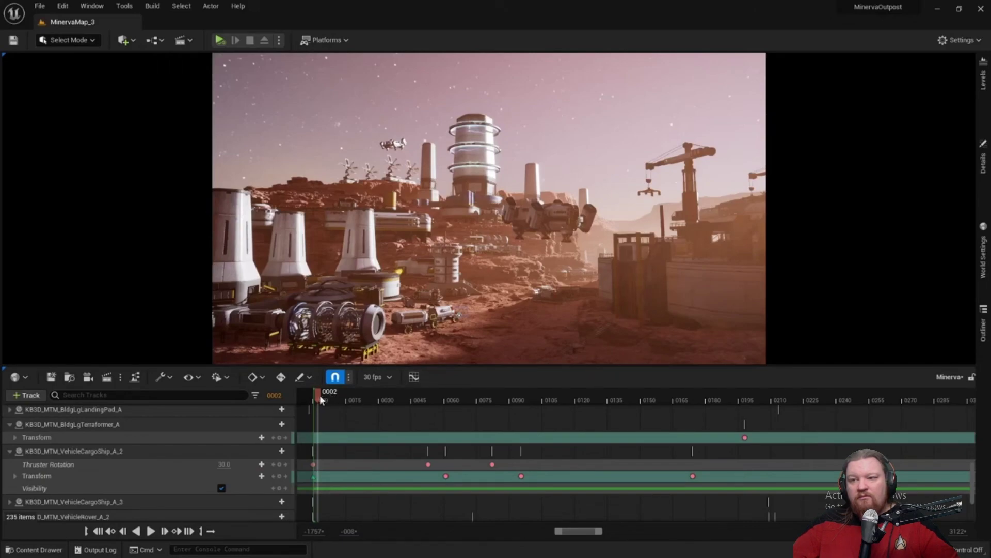
Pause and resume the review, then scrub ahead into the Sequencer keyframe retiming demo
key("space")
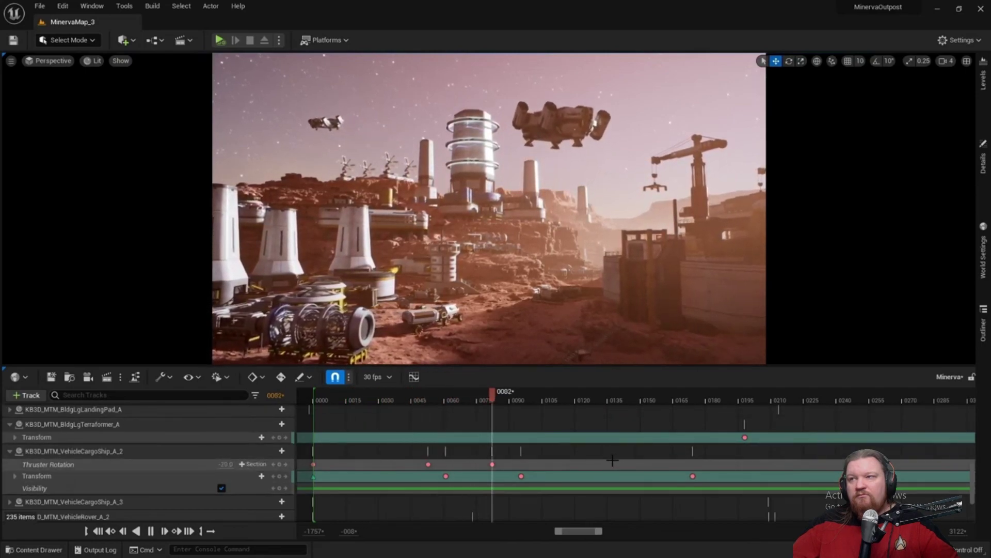
key("space")
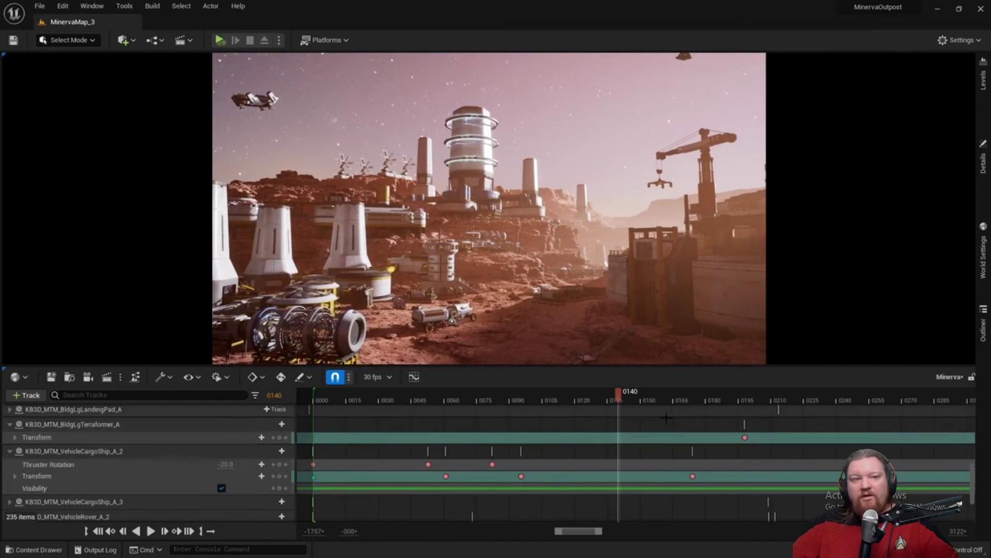
left_click_drag(620, 395, 396, 403)
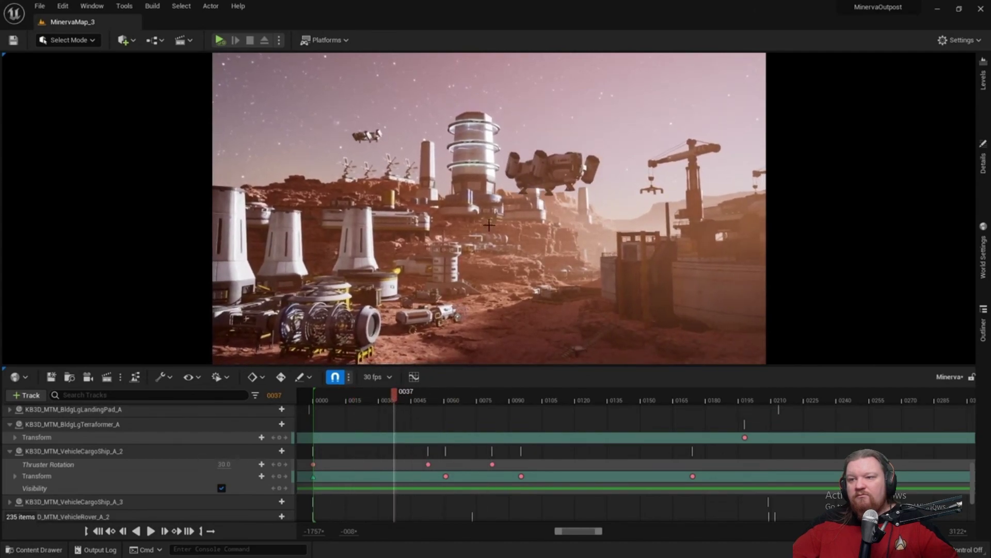
Scrub through the cargo ship's Thruster Rotation keyframe demo, then resume playback
left_click(313, 464)
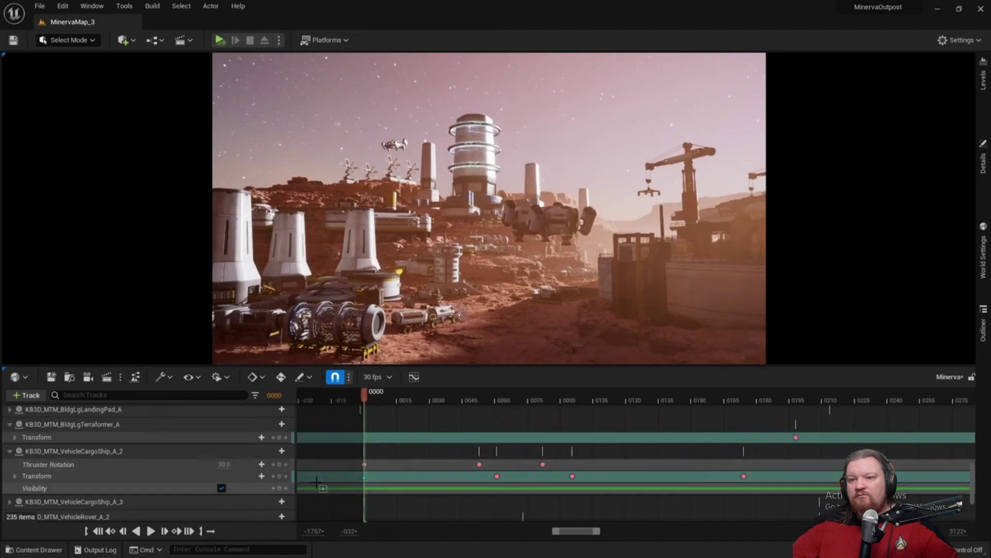
left_click(479, 463)
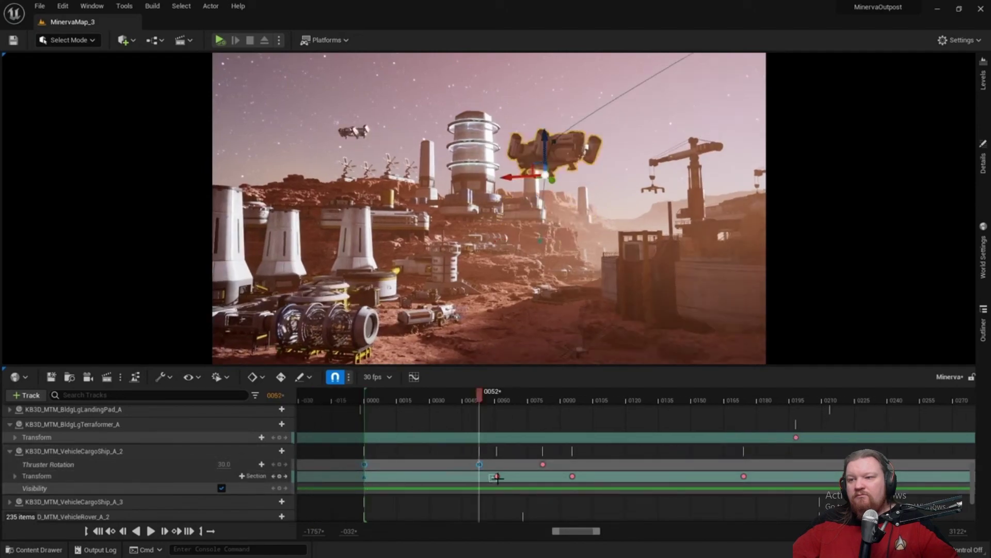
left_click(497, 475)
left_click(541, 464)
left_click(572, 476)
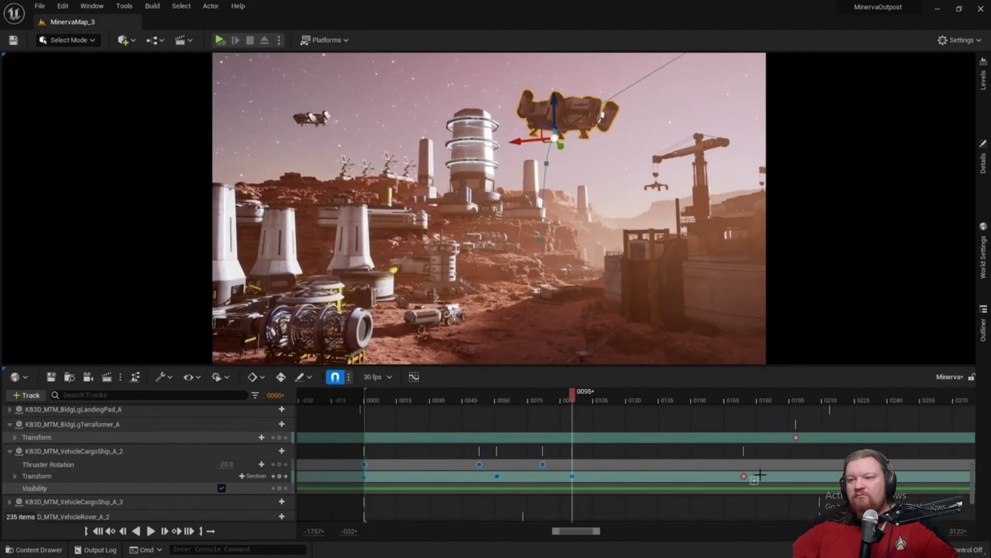
left_click(744, 476)
left_click(544, 466)
left_click_drag(536, 465, 428, 465)
key("Up")
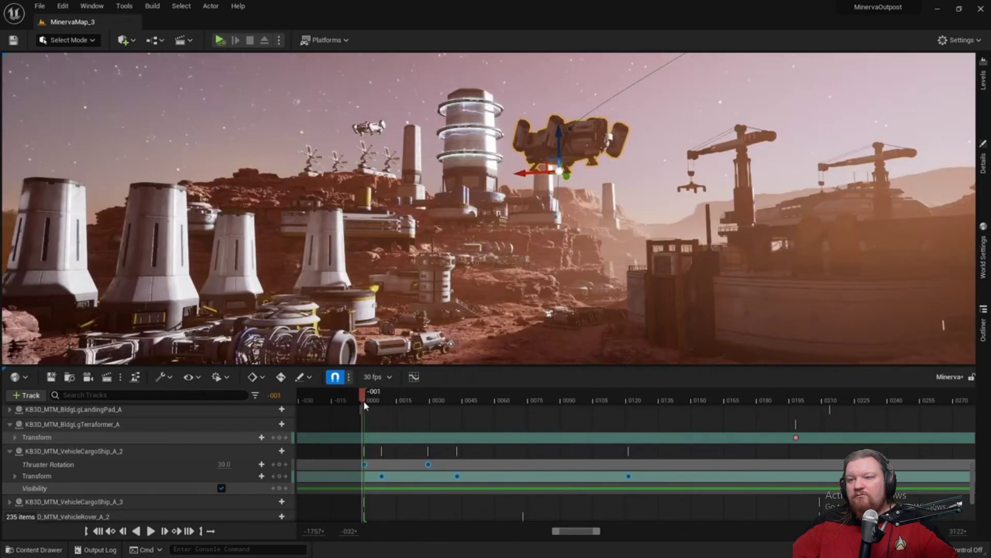
key("space")
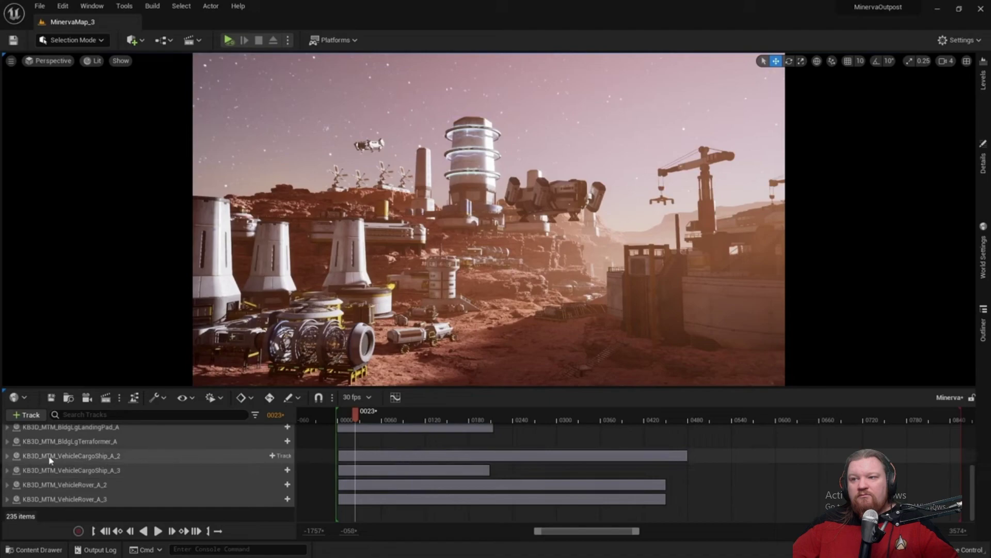
Scrub through the layer bars demo until the video reaches the Lumen release notes
left_click(7, 457)
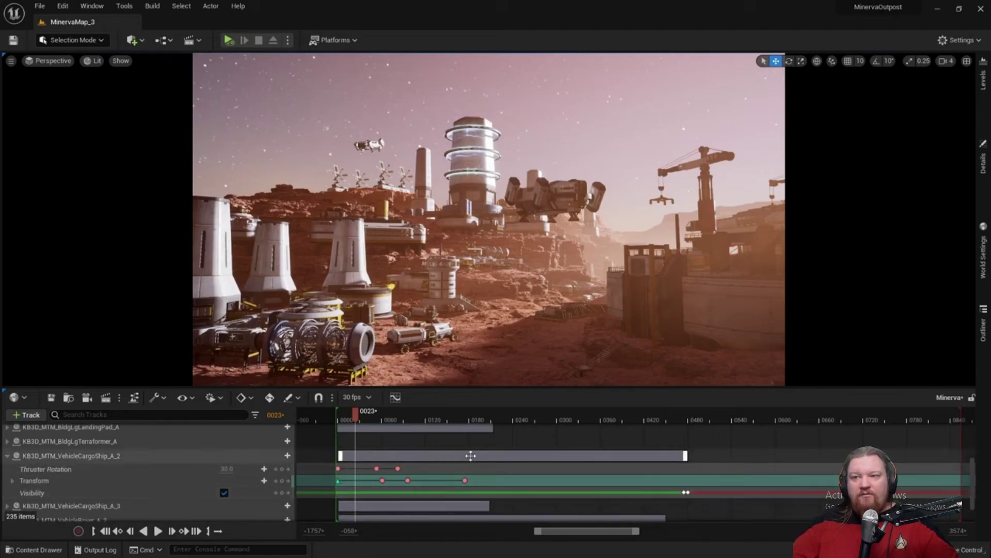
left_click_drag(470, 455, 403, 460)
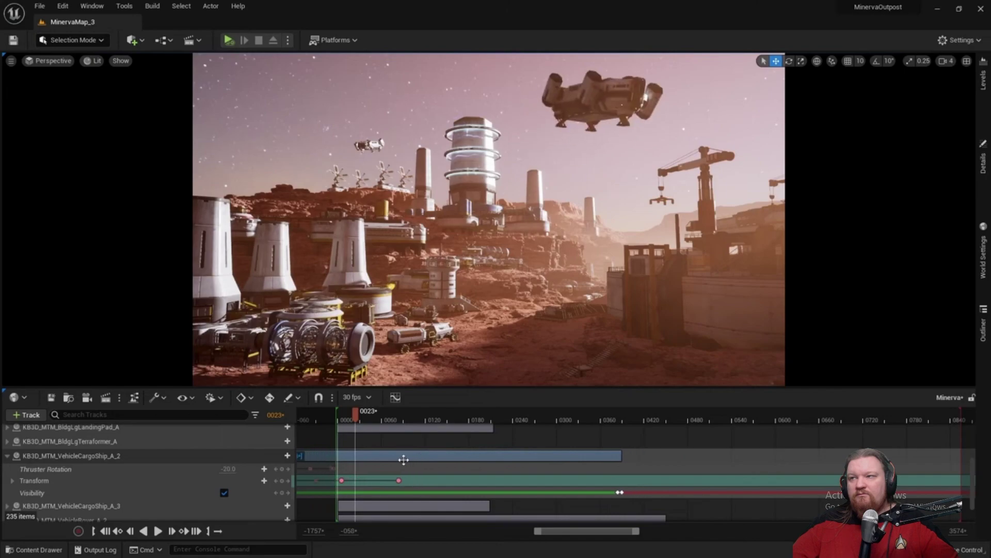
key("space")
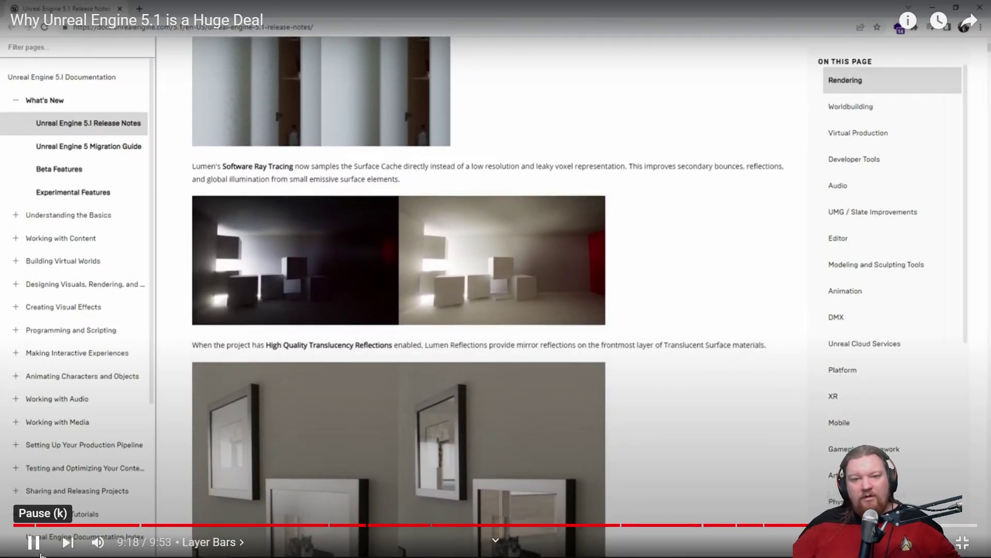
Pause the review at 9:18, exit full screen, and shrink Chrome over the game
left_click(35, 547)
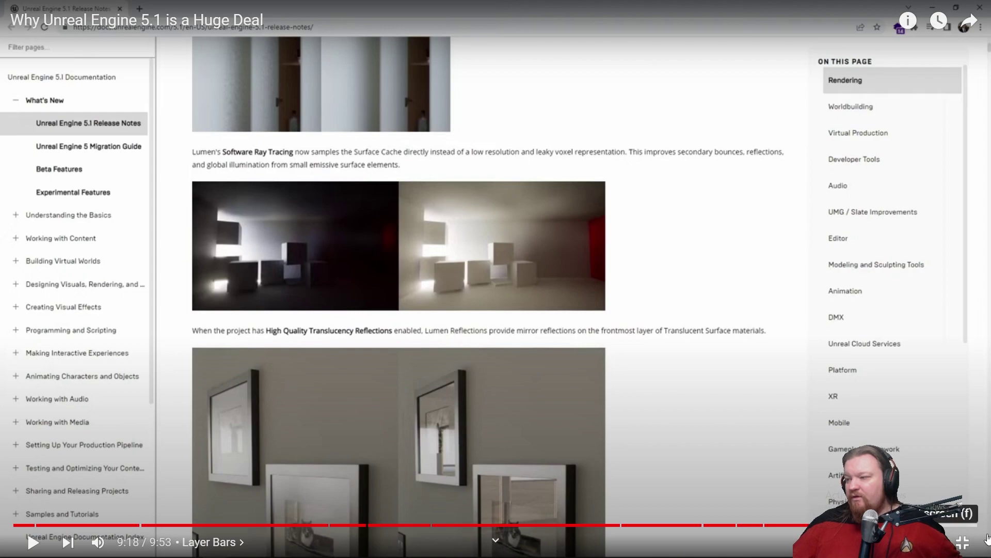
left_click(968, 543)
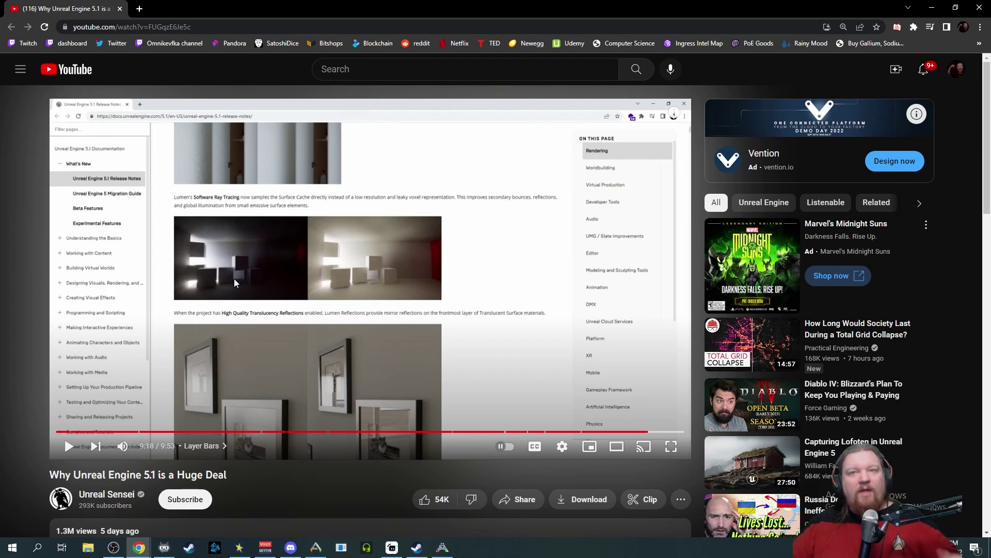
left_click_drag(253, 12, 317, 133)
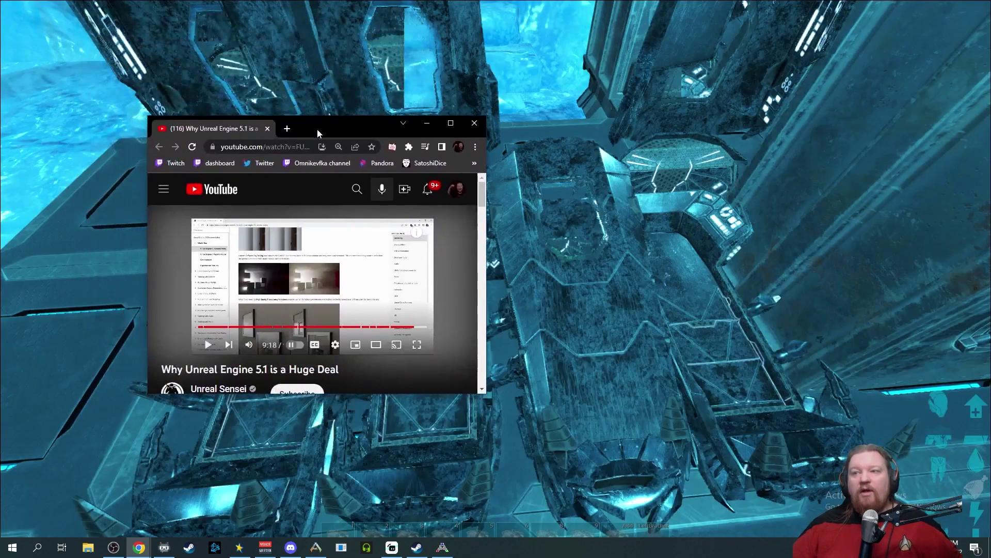